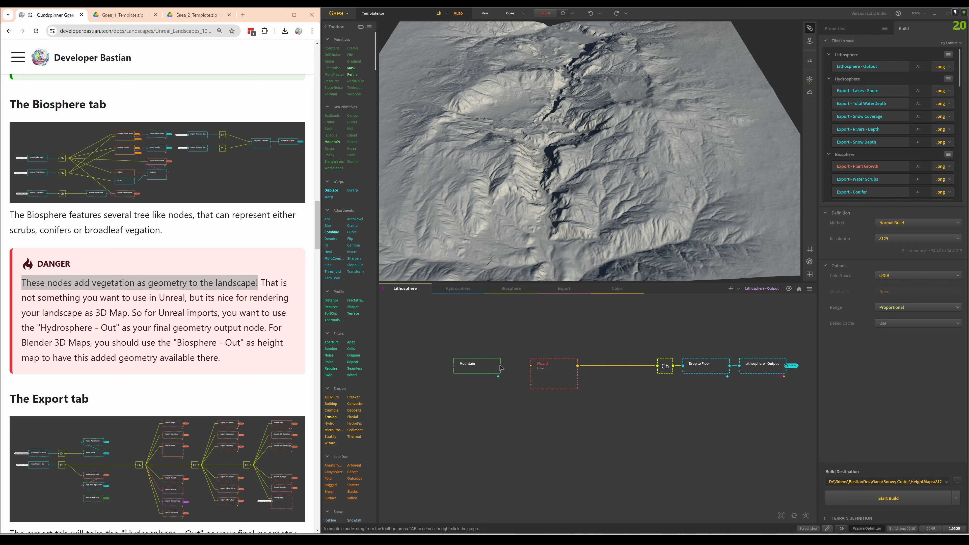
# - Connect the Mountain node's output to the Wizard node's input and open the Biosphere graph
pyautogui.moveTo(500, 366); pyautogui.dragTo(533, 367)
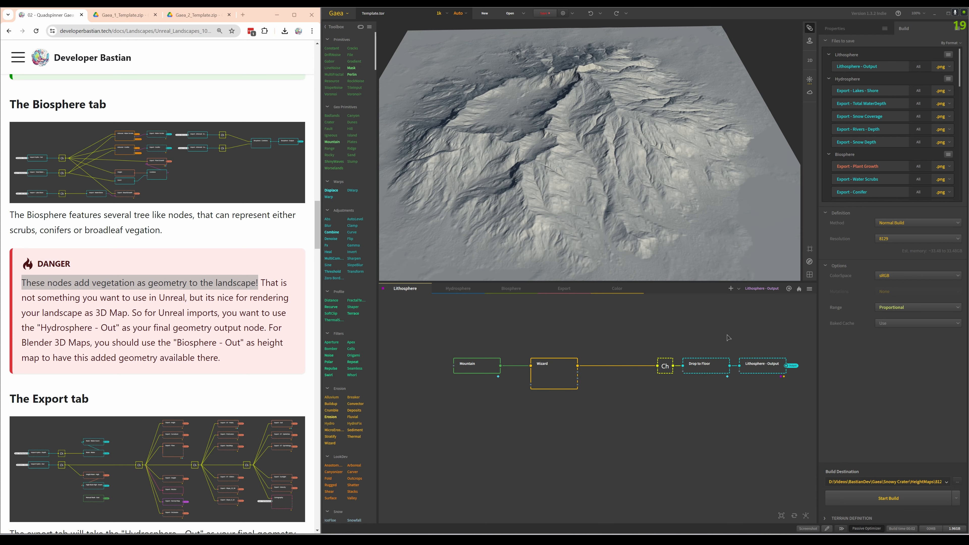
pyautogui.click(515, 289)
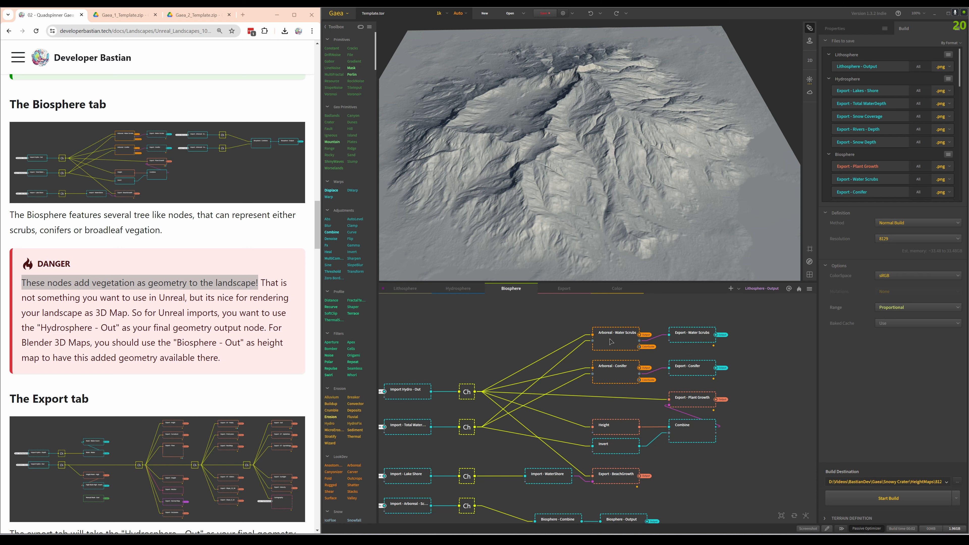
# - Preview the Arboreal - Water Scrubs and Arboreal - Conifer nodes on the terrain and inspect their growth properties
pyautogui.click(621, 339)
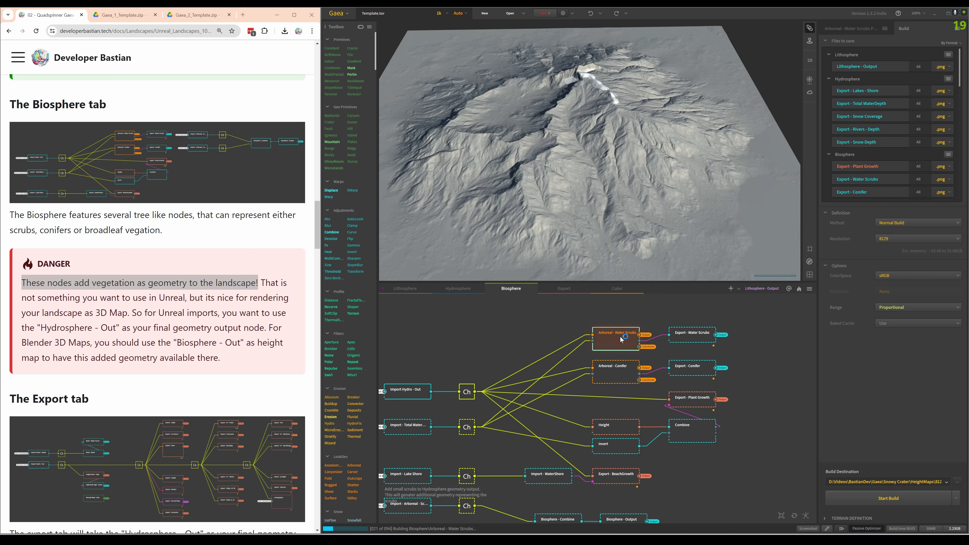
pyautogui.click(616, 366)
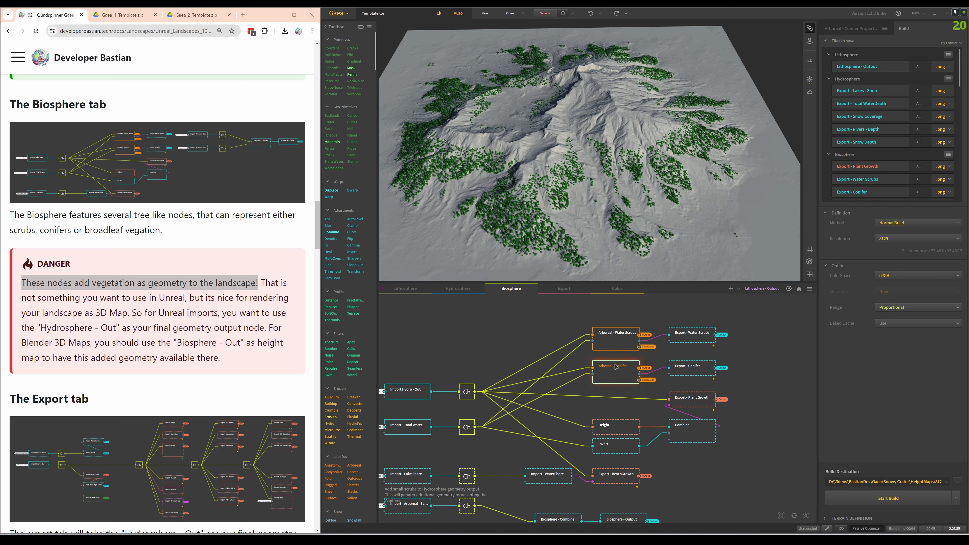
pyautogui.click(615, 341)
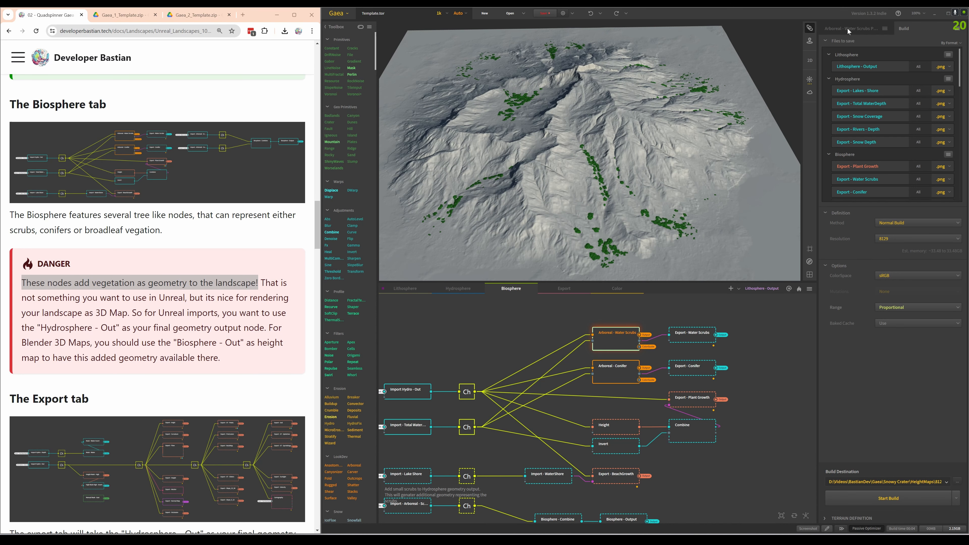
pyautogui.click(848, 28)
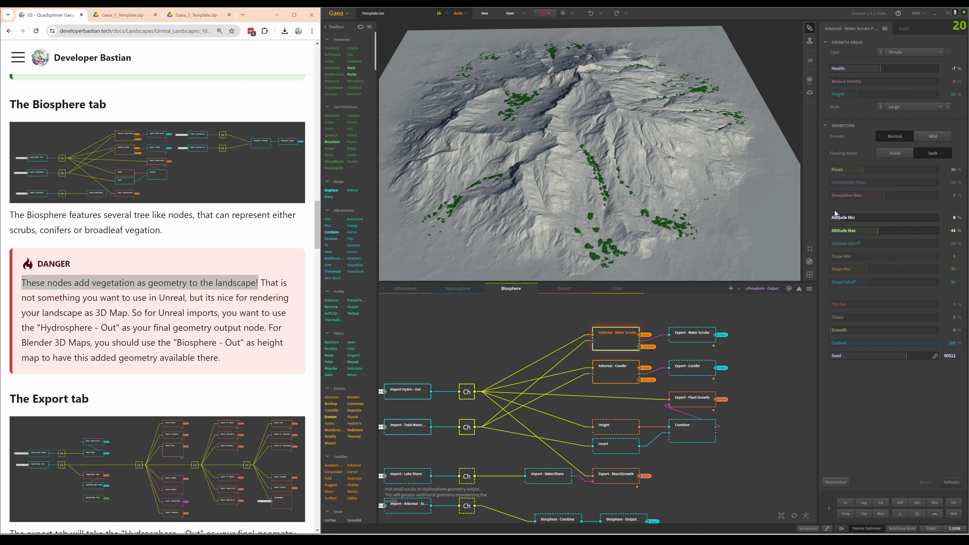
pyautogui.click(622, 374)
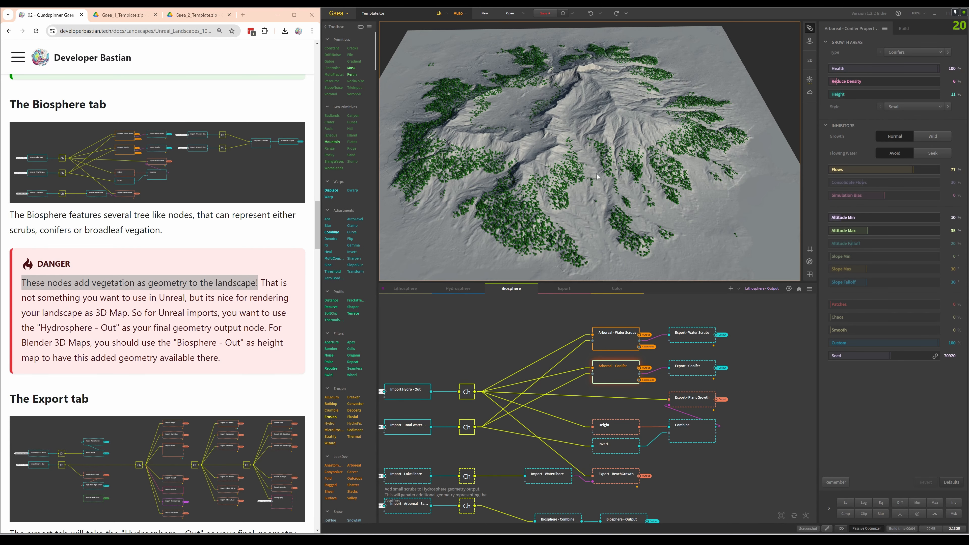
# - Inspect the conifers on the slope up close and set the preview resolution to 4k
pyautogui.scroll(5, 596, 173)
pyautogui.scroll(3, 518, 171)
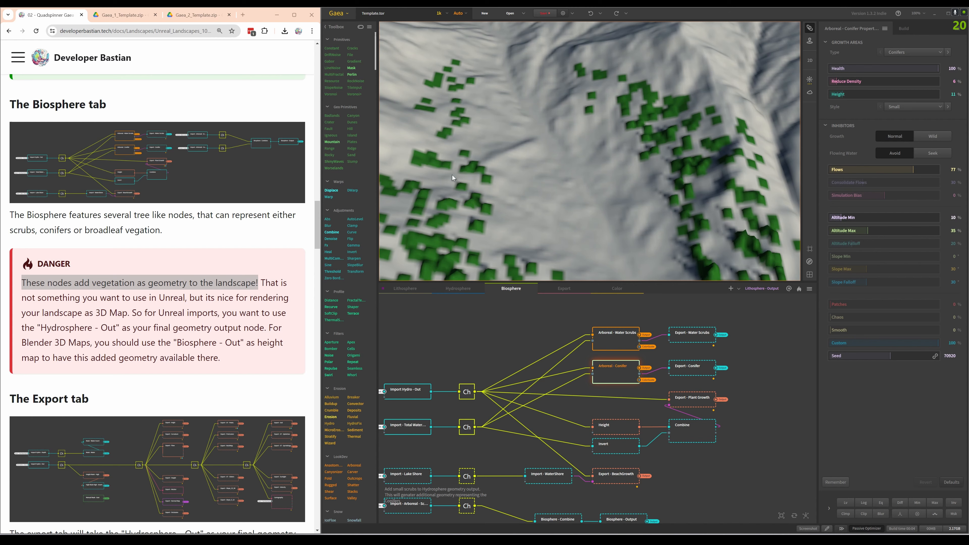
pyautogui.scroll(-2, 452, 175)
pyautogui.click(446, 17)
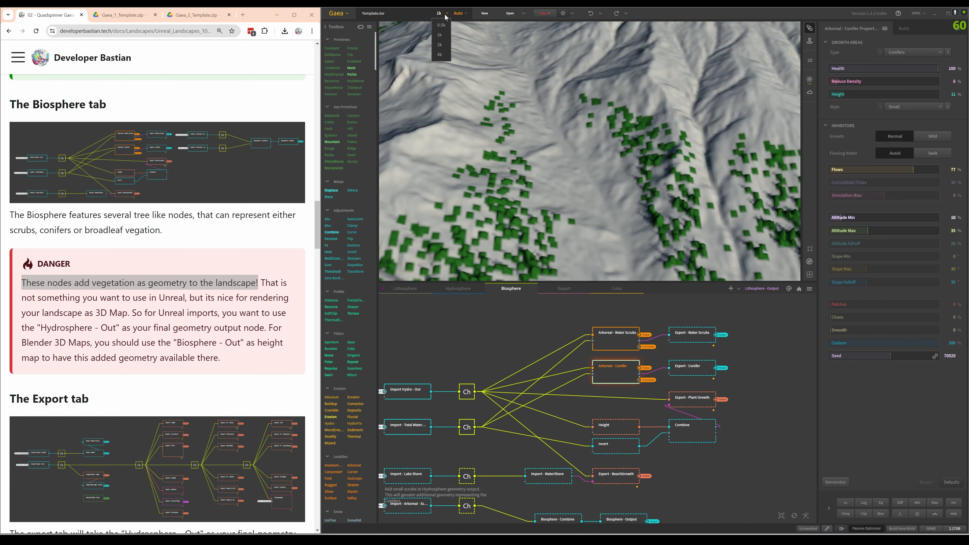
pyautogui.click(440, 56)
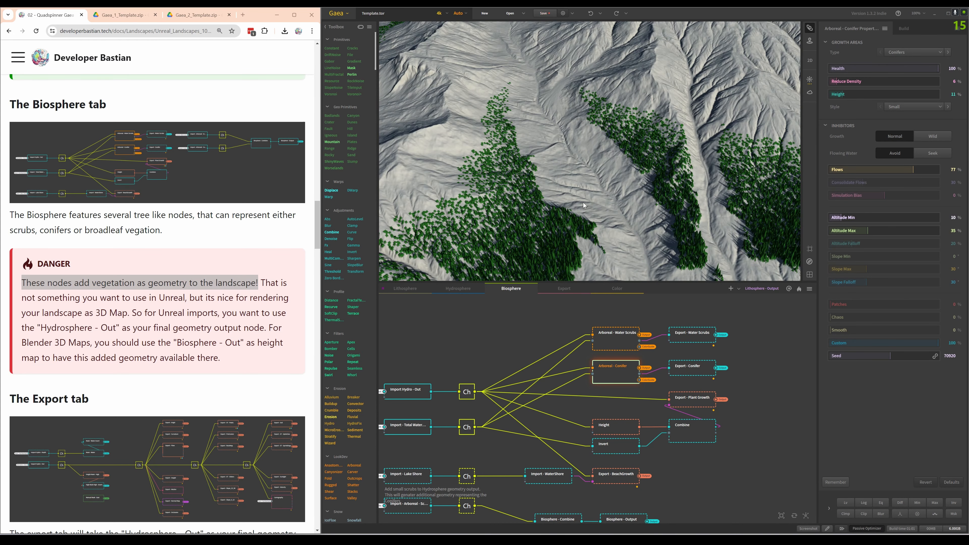
# - Start building the Arboreal - Water Scrubs preview and examine the 4k conifer trees up close meanwhile
pyautogui.click(612, 345)
pyautogui.moveTo(669, 218); pyautogui.dragTo(700, 237)
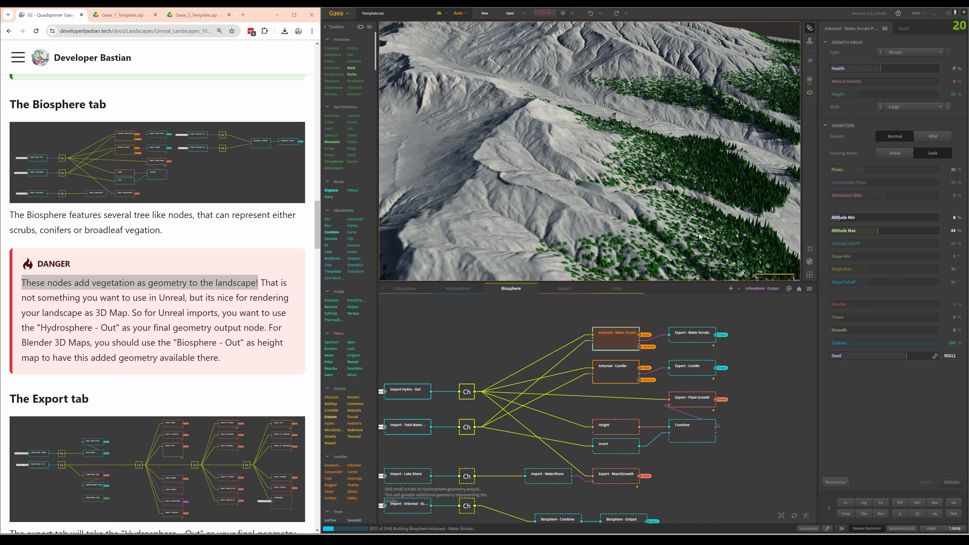
pyautogui.scroll(-10, 699, 230)
pyautogui.moveTo(685, 181); pyautogui.dragTo(650, 181, button='middle')
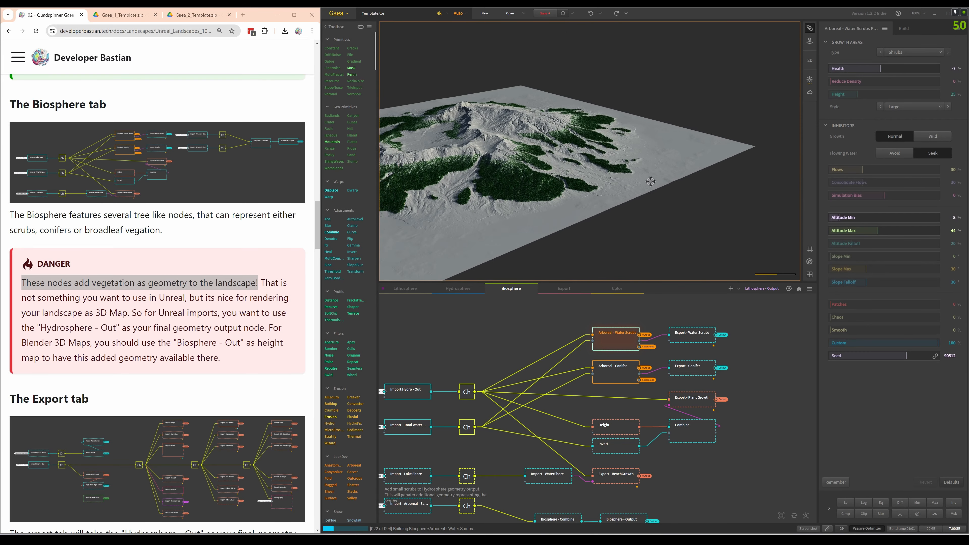
pyautogui.scroll(10, 580, 190)
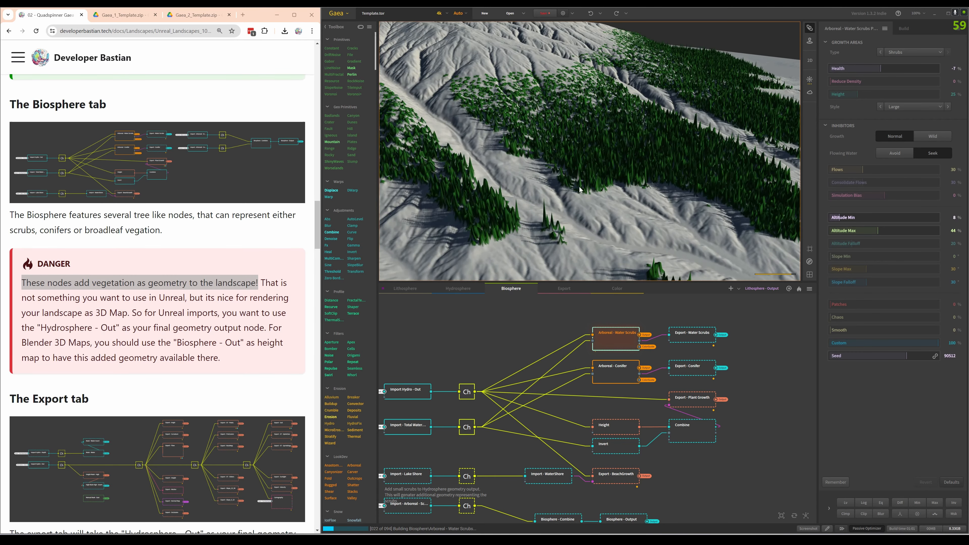
pyautogui.scroll(4, 579, 187)
pyautogui.scroll(-4, 578, 187)
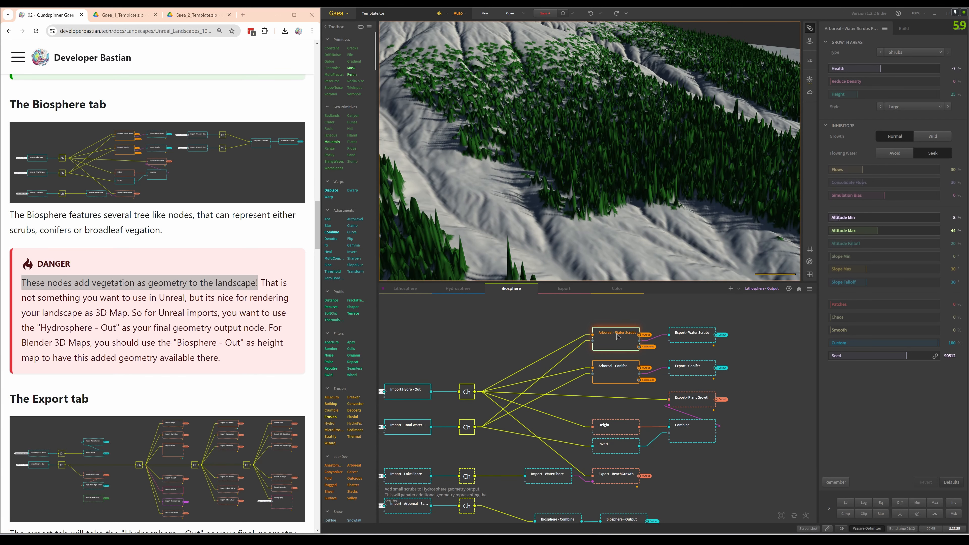
# - Examine the water scrub vegetation at 4k, both up close and across the whole mountain
pyautogui.scroll(-5, 551, 225)
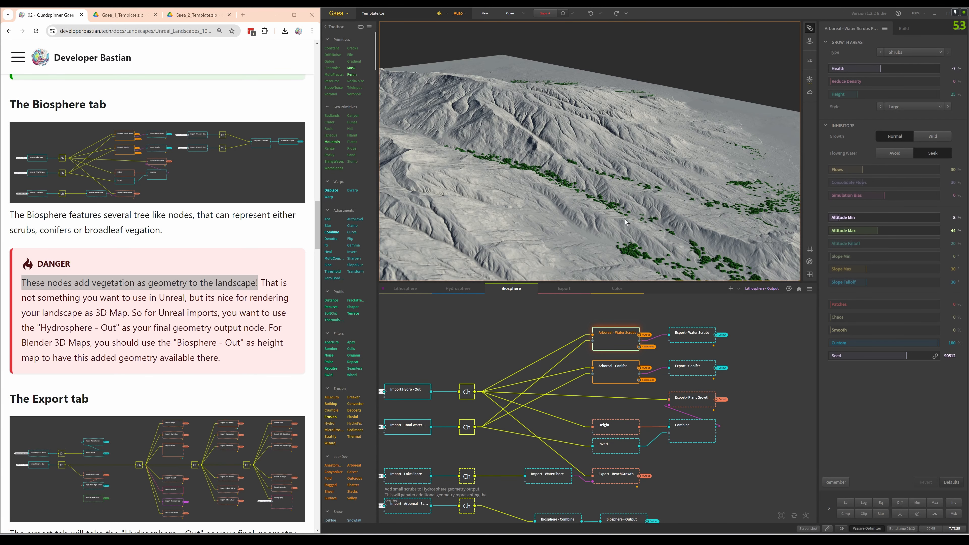
pyautogui.scroll(5, 558, 215)
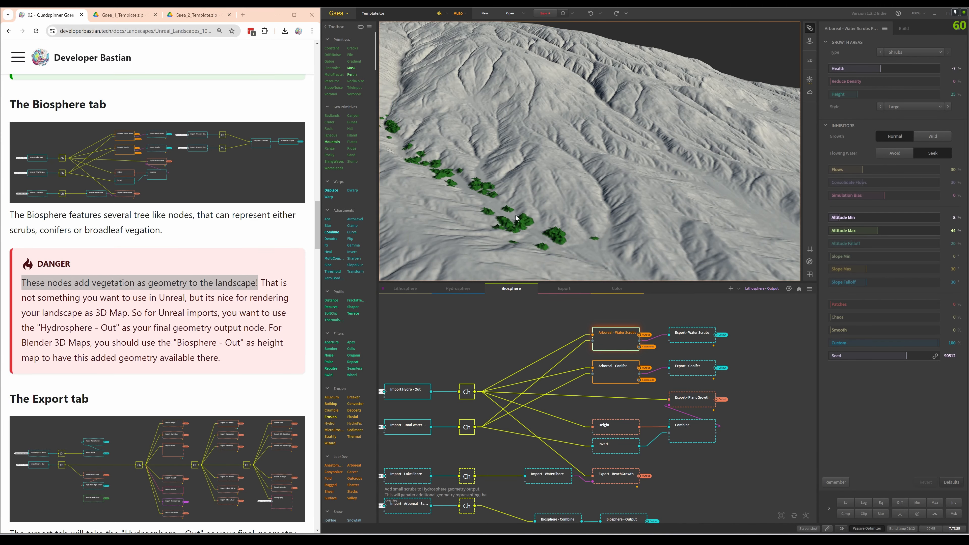
pyautogui.moveTo(516, 218); pyautogui.dragTo(534, 213)
pyautogui.scroll(5, 560, 193)
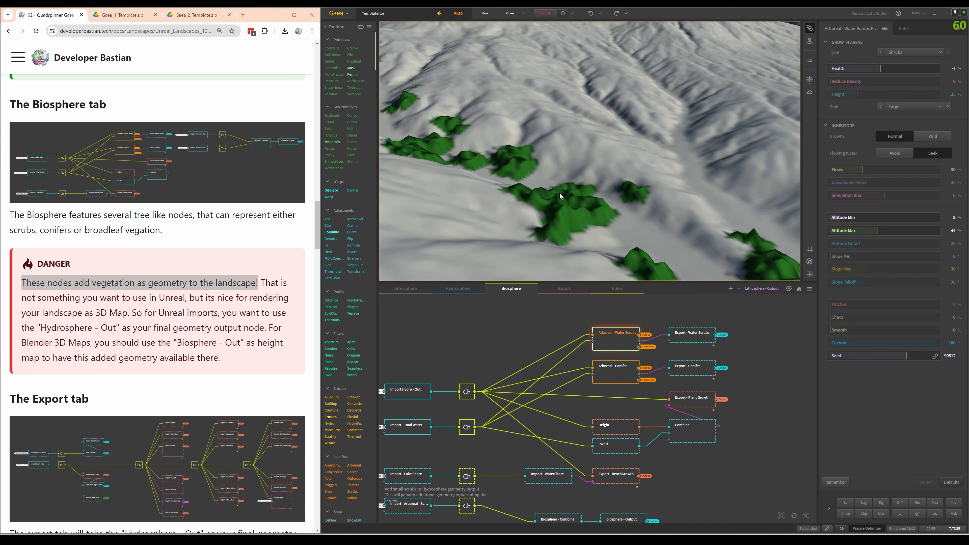
pyautogui.scroll(-5, 560, 193)
pyautogui.scroll(-5, 560, 193)
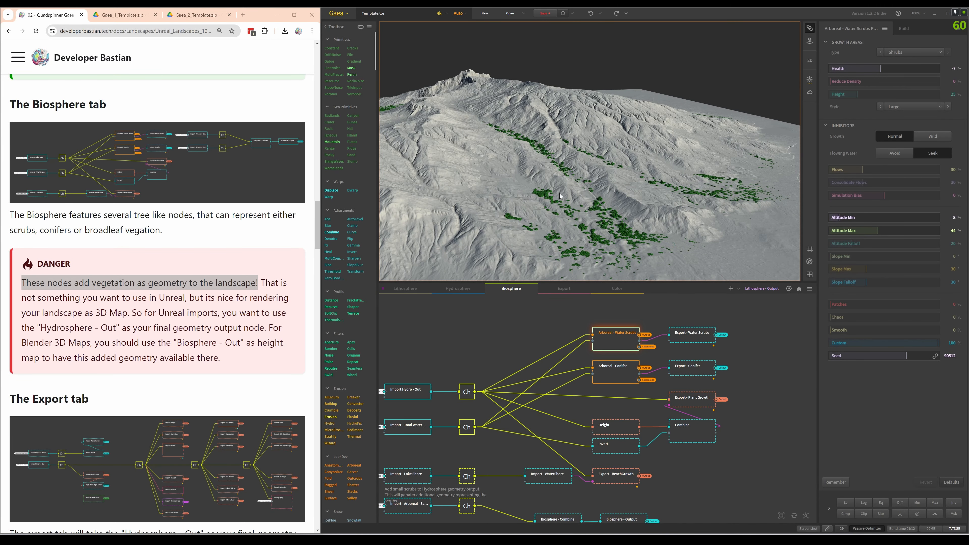
pyautogui.scroll(-3, 559, 193)
# - Preview the Arboreal - Conifer vegetation from a low angle and the combined Biosphere - Output geometry
pyautogui.click(612, 371)
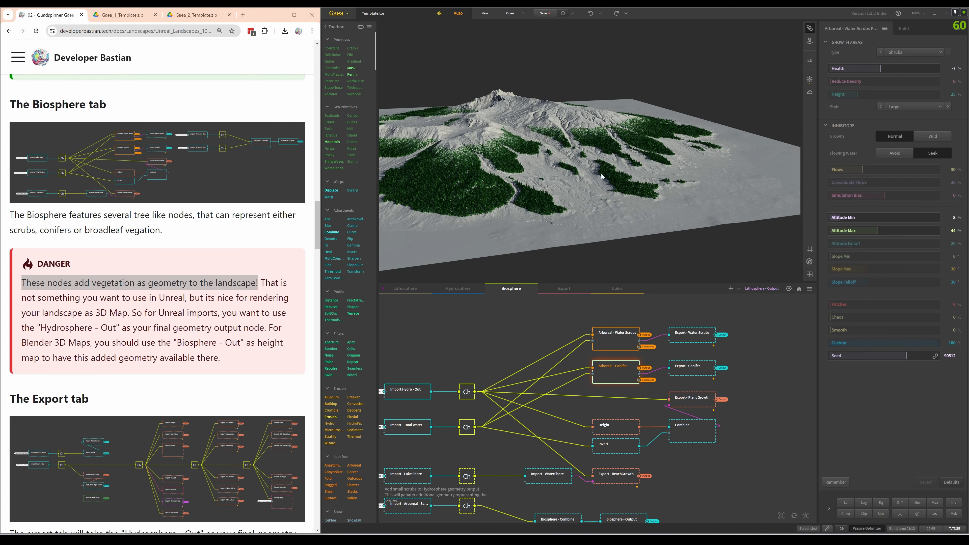
pyautogui.moveTo(563, 204); pyautogui.dragTo(574, 164)
pyautogui.scroll(6, 574, 163)
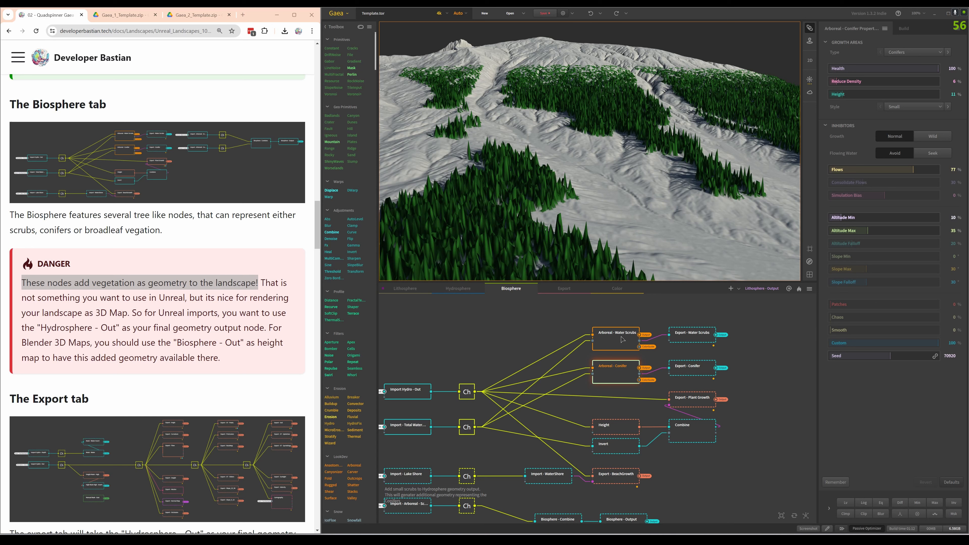
pyautogui.moveTo(689, 478); pyautogui.dragTo(696, 432, button='middle')
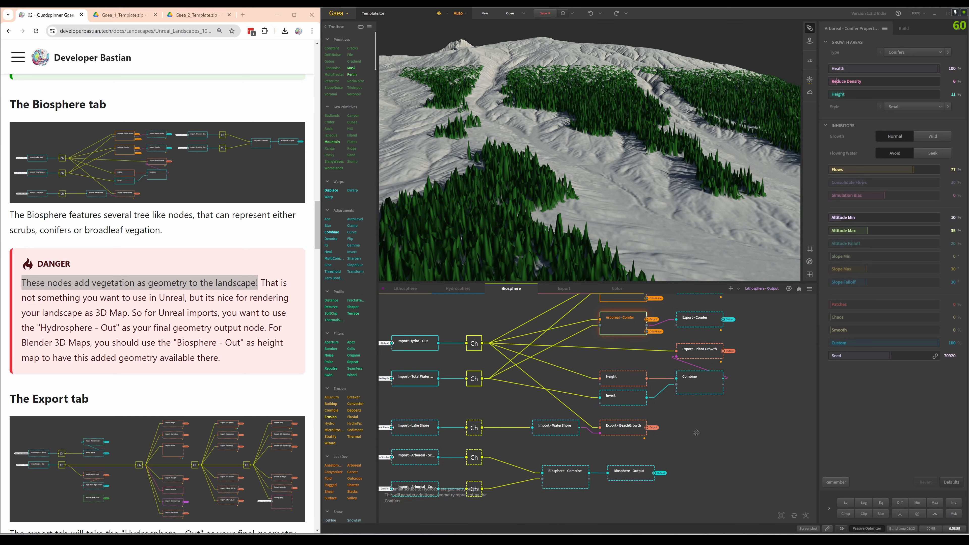
pyautogui.click(635, 472)
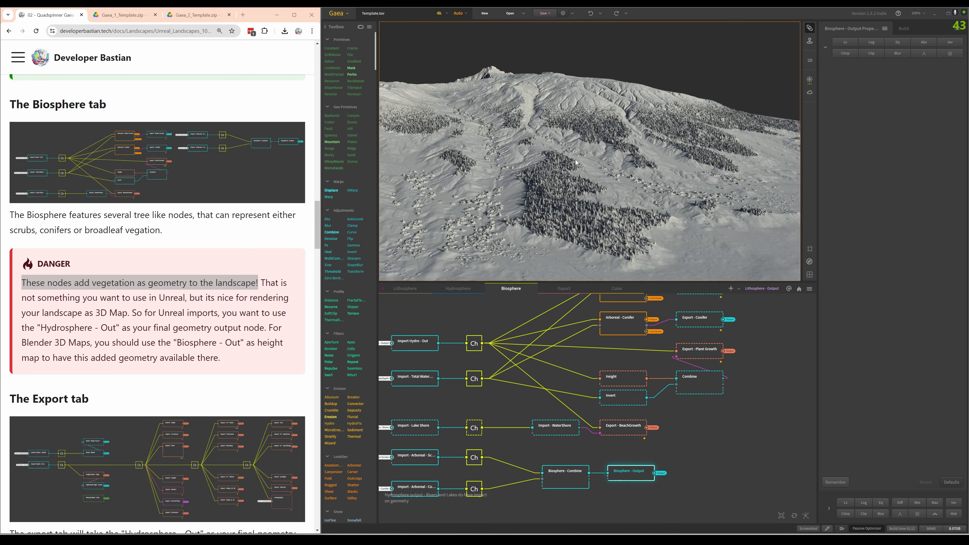
# - Read the guide's Export tab section about the Hydrosphere - Out input and masks, continuing to the Color tab section
pyautogui.click(136, 300)
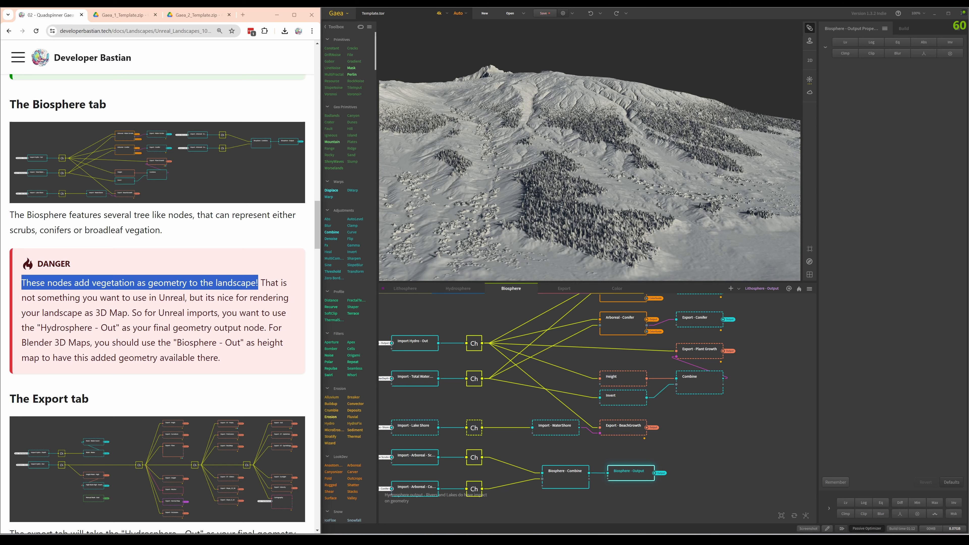
pyautogui.scroll(-6, 129, 219)
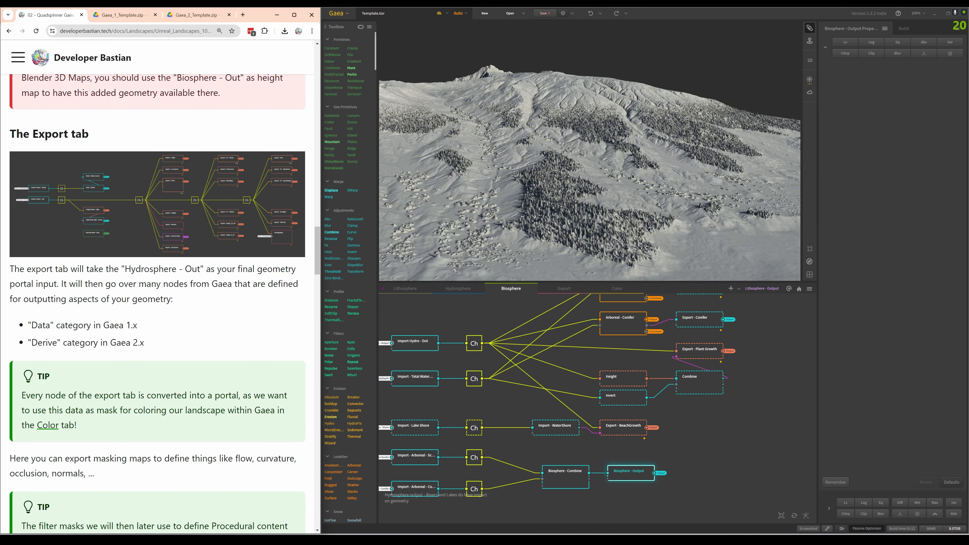
pyautogui.moveTo(122, 269); pyautogui.dragTo(200, 269)
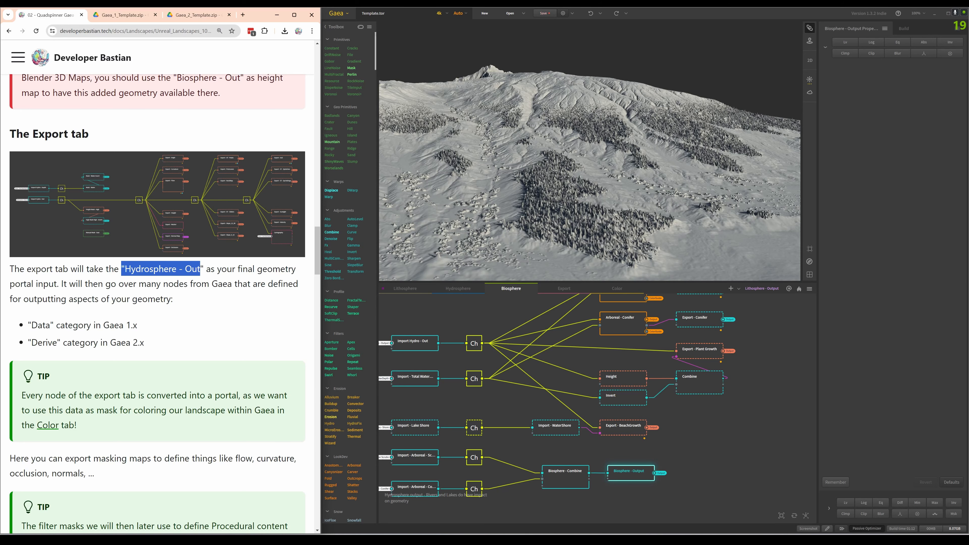
pyautogui.click(200, 269)
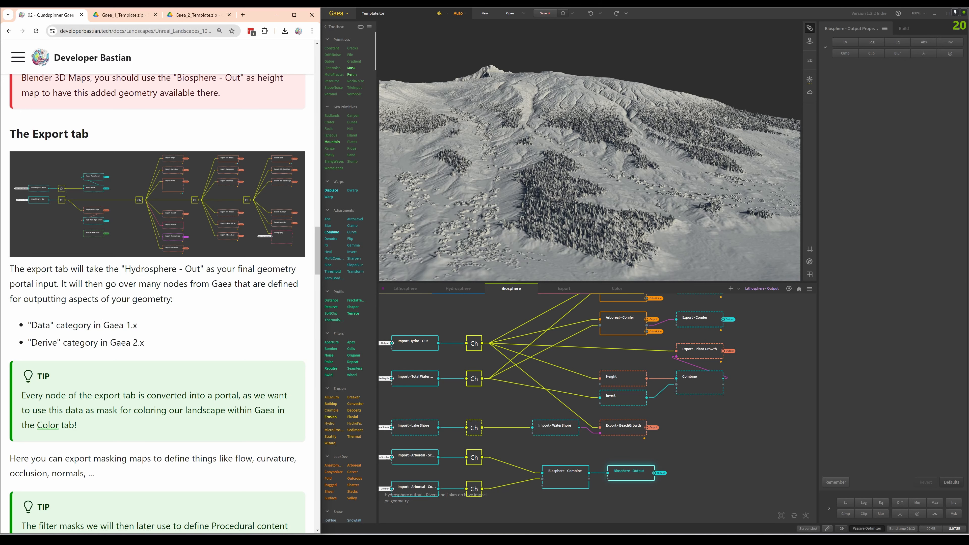
pyautogui.scroll(-6, 127, 357)
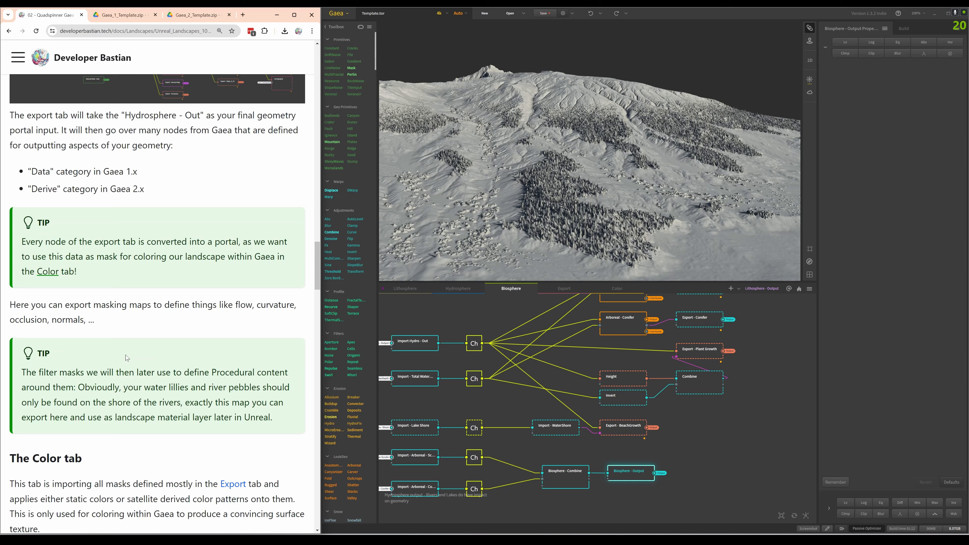
pyautogui.scroll(-3, 127, 357)
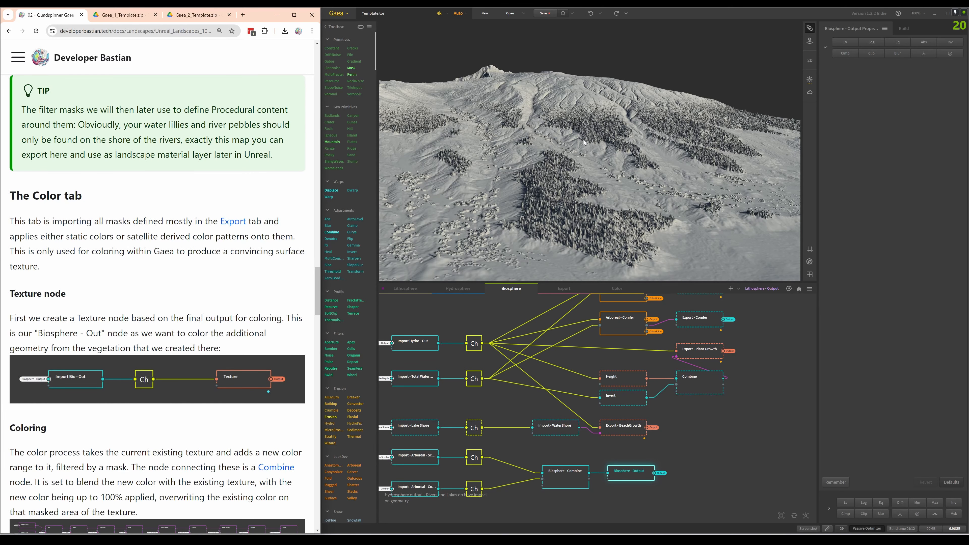
# - Open the Color graph and preview the Import Bio - Out and Texture nodes across the whole terrain
pyautogui.click(609, 287)
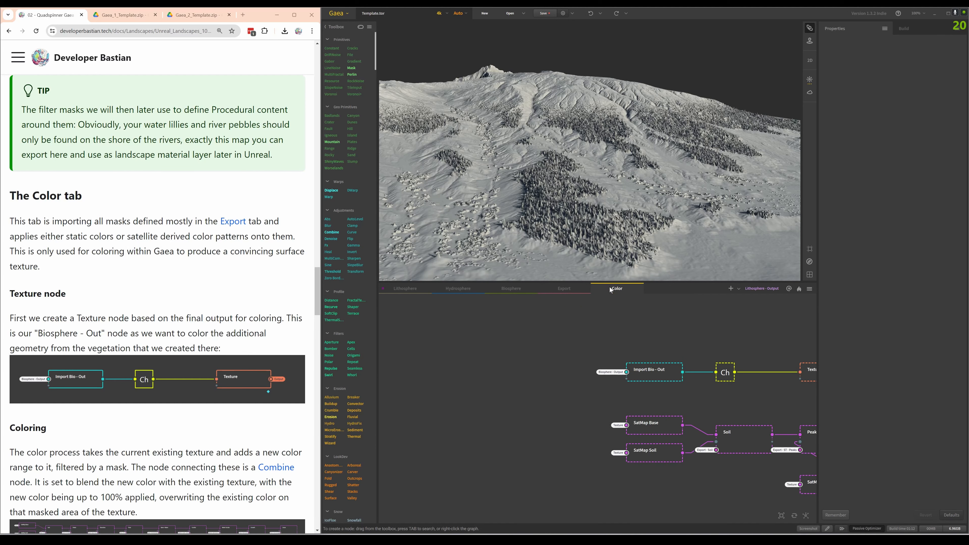
pyautogui.moveTo(574, 347); pyautogui.dragTo(462, 348, button='middle')
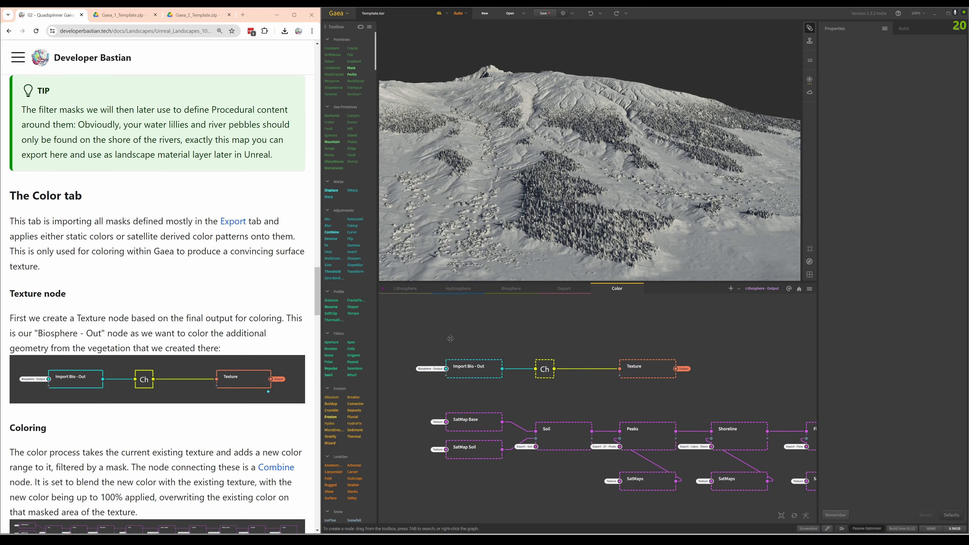
pyautogui.click(468, 374)
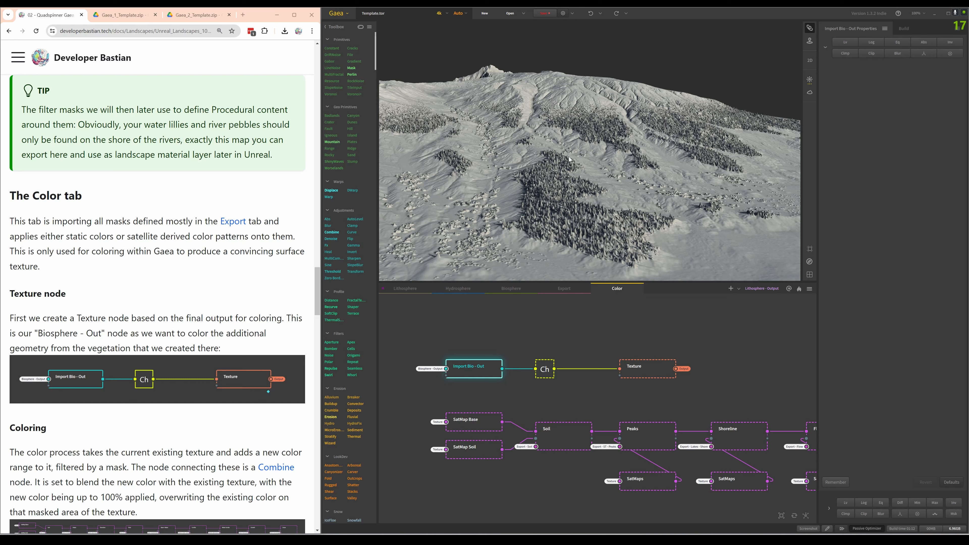
pyautogui.click(642, 373)
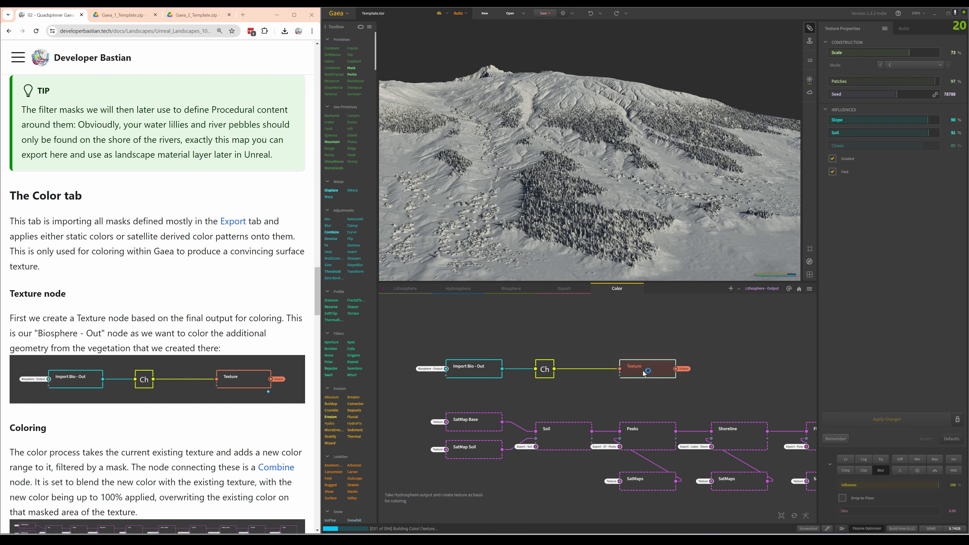
pyautogui.scroll(-10, 598, 182)
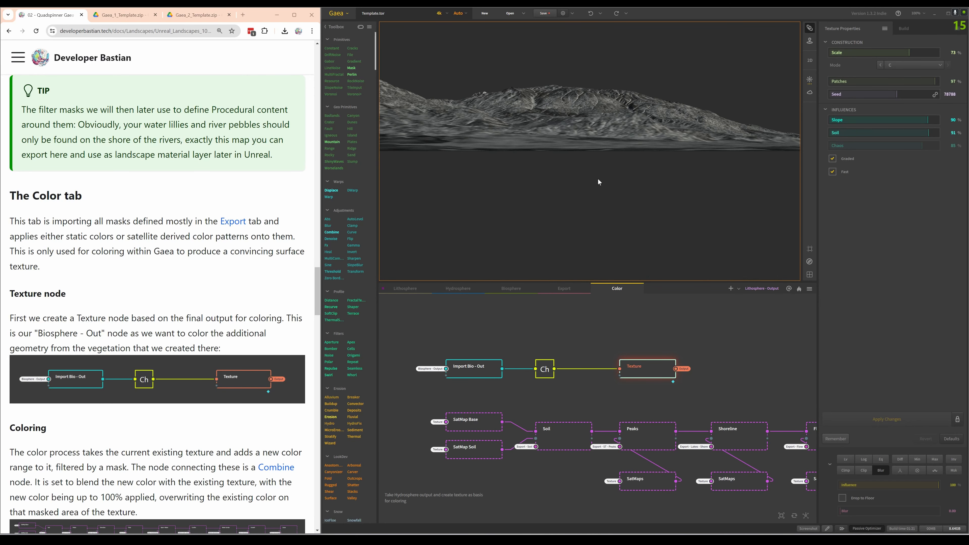
pyautogui.moveTo(584, 136); pyautogui.dragTo(581, 173)
pyautogui.scroll(8, 562, 100)
pyautogui.scroll(-4, 562, 99)
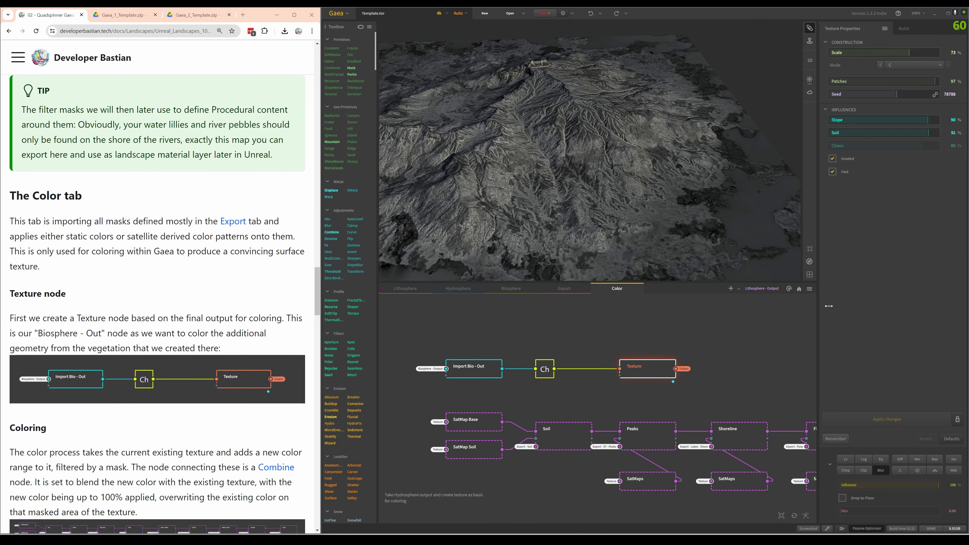
# - Widen the viewport and node graph by narrowing the properties area, and go to the guide's Coloring section
pyautogui.moveTo(818, 306); pyautogui.dragTo(887, 306)
pyautogui.scroll(-5, 165, 304)
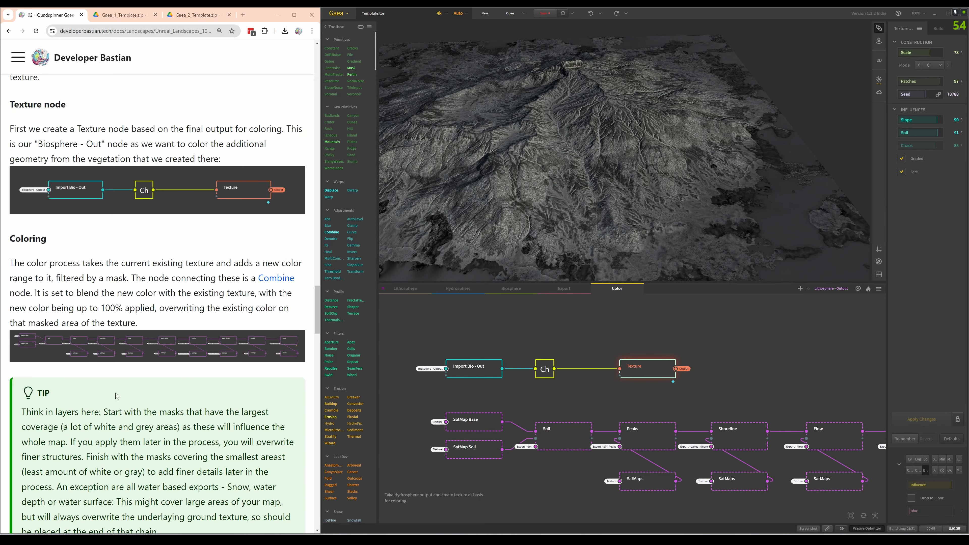
# - Examine the Color graph's chain of SatMap and Combine nodes alongside the guide, checking the Export graph for the masks that feed it
pyautogui.scroll(-2, 507, 405)
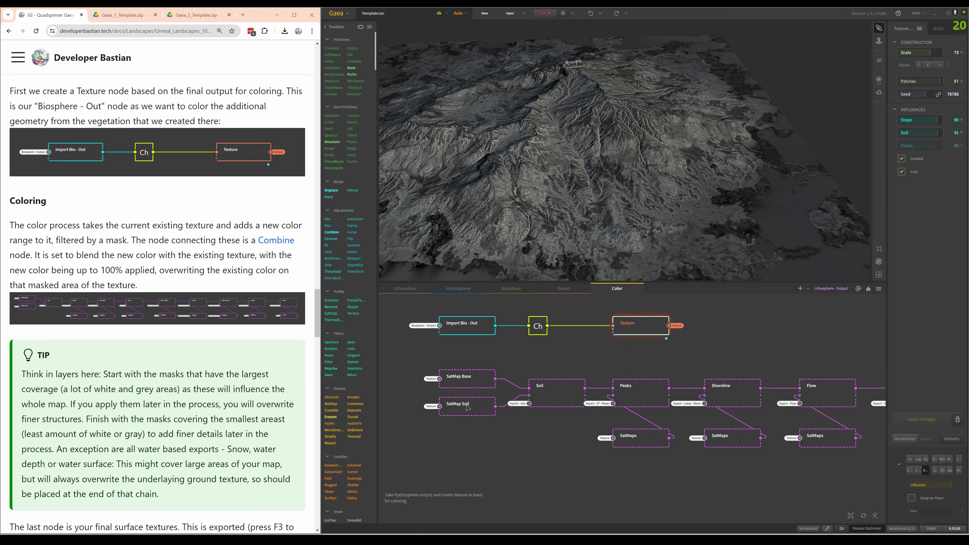
pyautogui.scroll(4, 508, 420)
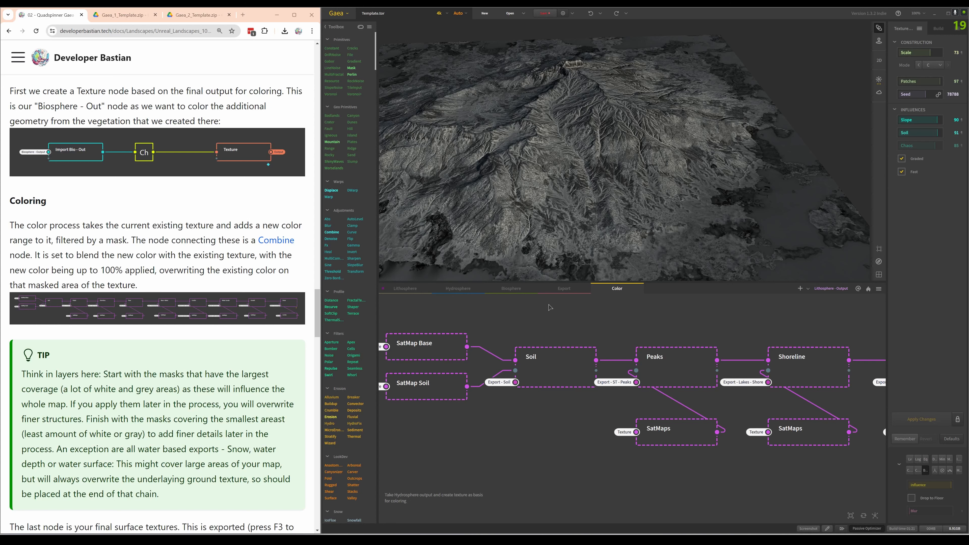
pyautogui.click(562, 289)
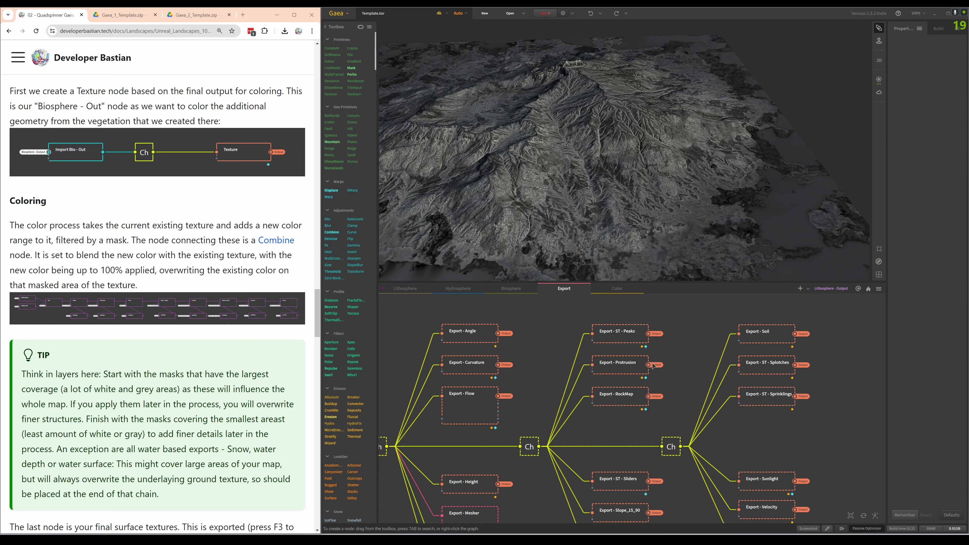
pyautogui.click(625, 292)
pyautogui.moveTo(590, 403); pyautogui.dragTo(523, 406, button='middle')
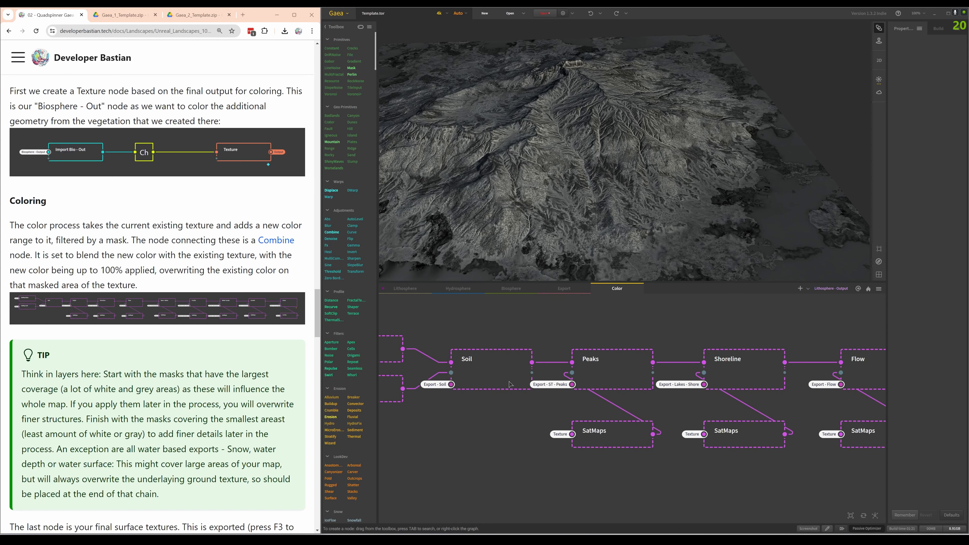
pyautogui.moveTo(620, 427); pyautogui.dragTo(543, 421, button='middle')
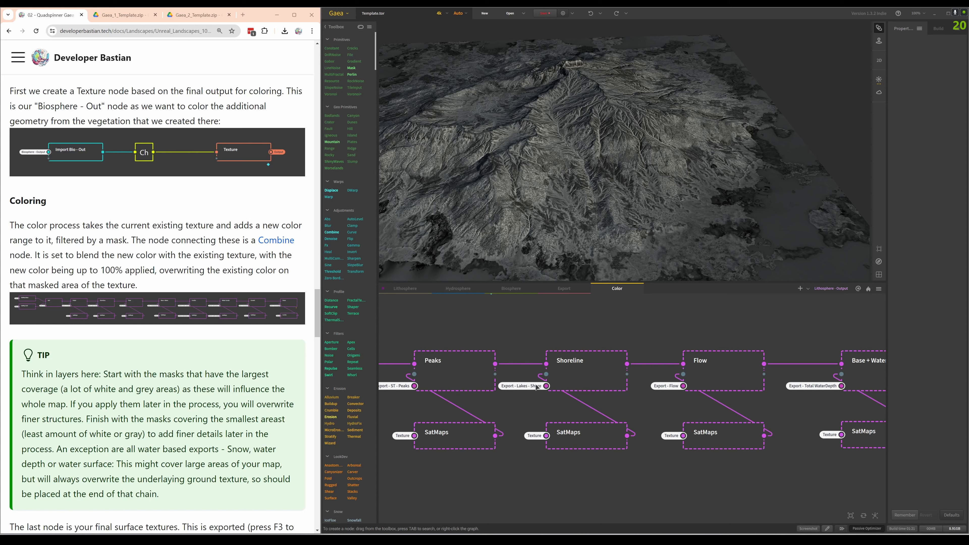
pyautogui.moveTo(673, 328); pyautogui.dragTo(608, 331, button='middle')
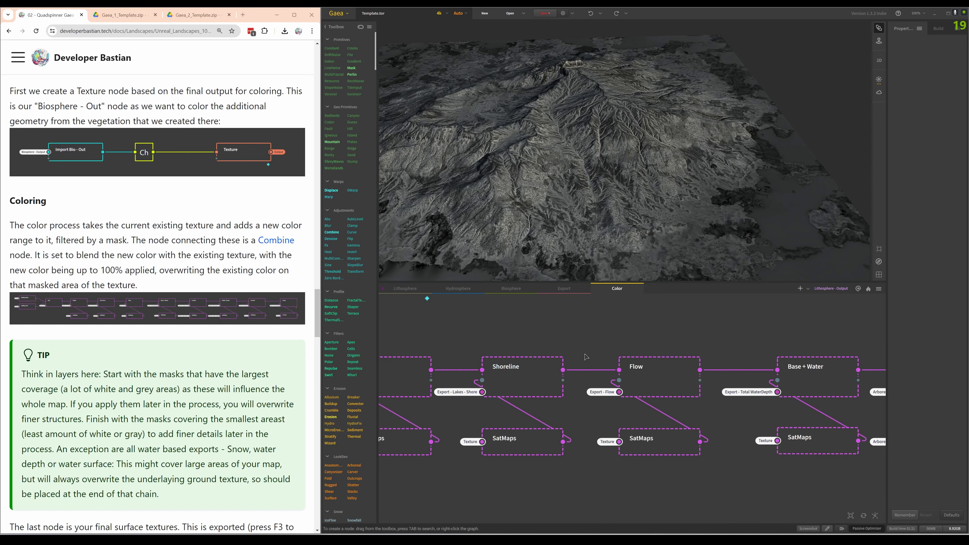
pyautogui.moveTo(626, 399); pyautogui.dragTo(746, 321, button='middle')
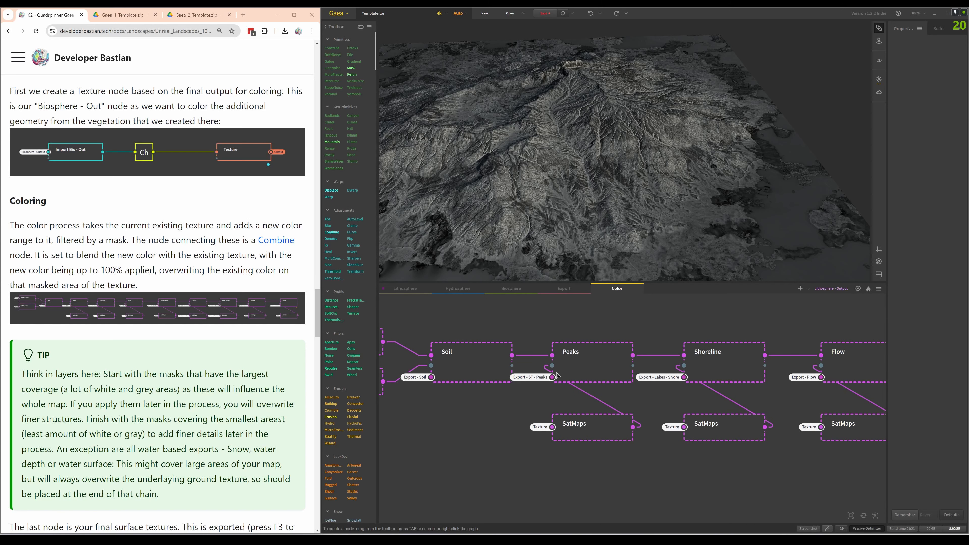
# - Preview the Soil node and enlarge the viewport to inspect its coloring on the mountain slopes
pyautogui.click(472, 363)
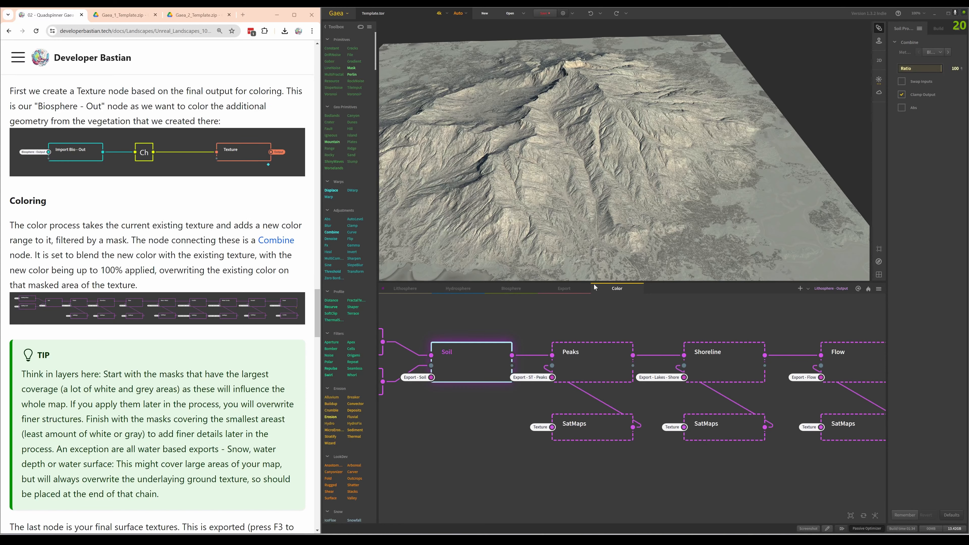
pyautogui.moveTo(593, 283); pyautogui.dragTo(593, 331)
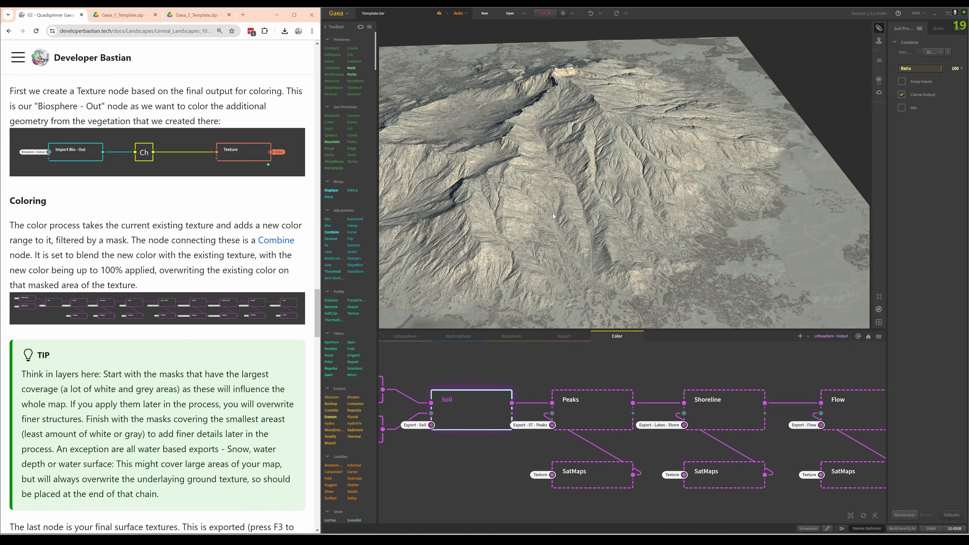
pyautogui.moveTo(553, 294); pyautogui.dragTo(551, 199)
pyautogui.scroll(5, 642, 208)
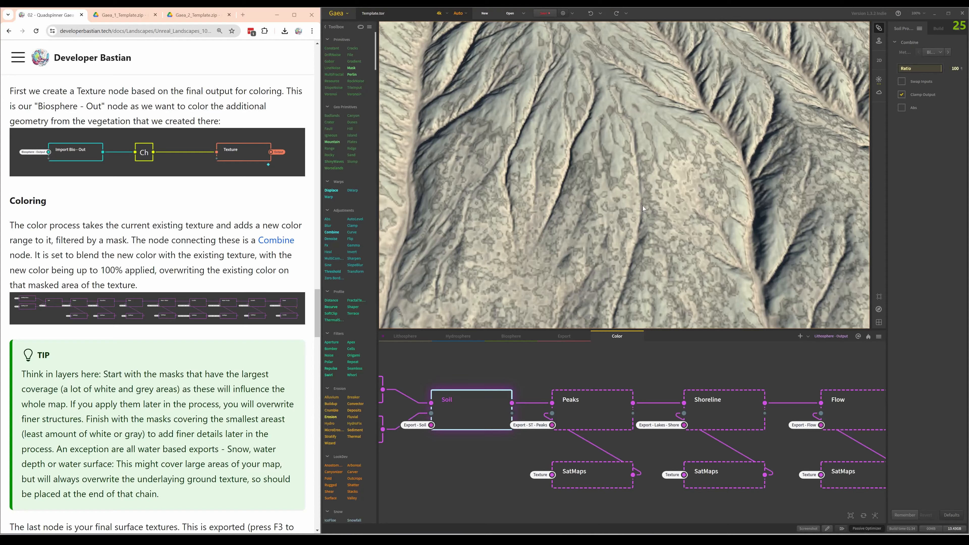
pyautogui.scroll(-5, 643, 208)
pyautogui.moveTo(643, 208); pyautogui.dragTo(610, 240)
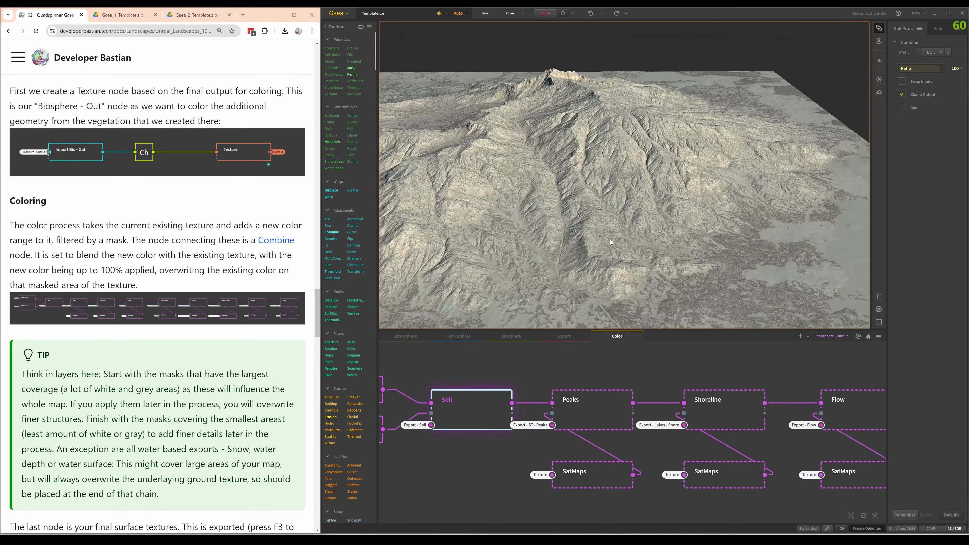
pyautogui.scroll(1, 610, 240)
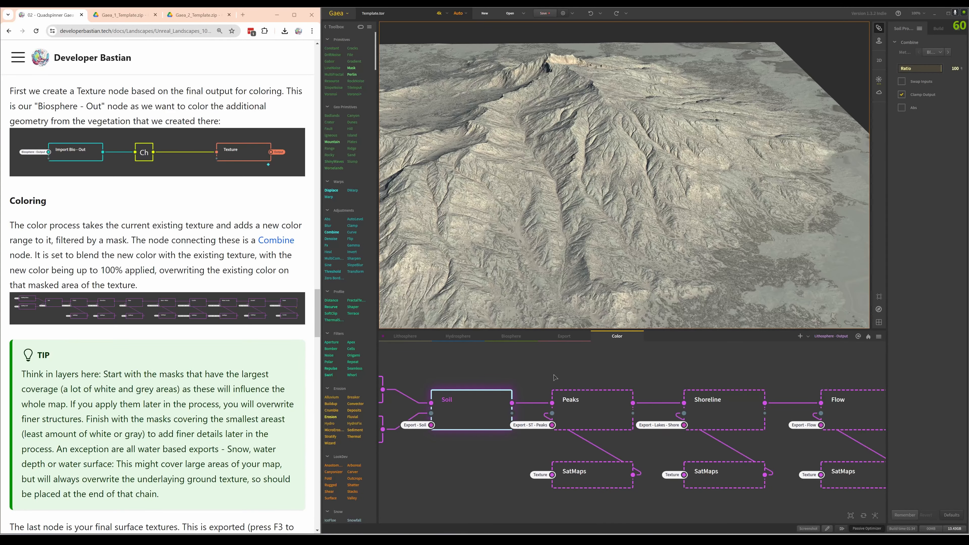
# - Preview the Peaks node and compare its coloring around the summit ridge with the Soil node
pyautogui.click(570, 418)
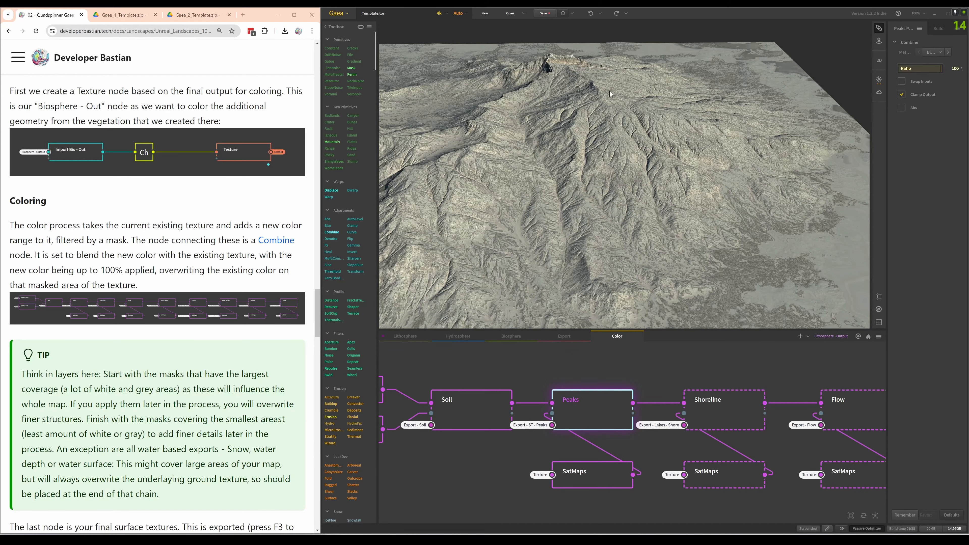
pyautogui.moveTo(605, 88); pyautogui.dragTo(617, 141, button='middle')
pyautogui.scroll(10, 617, 141)
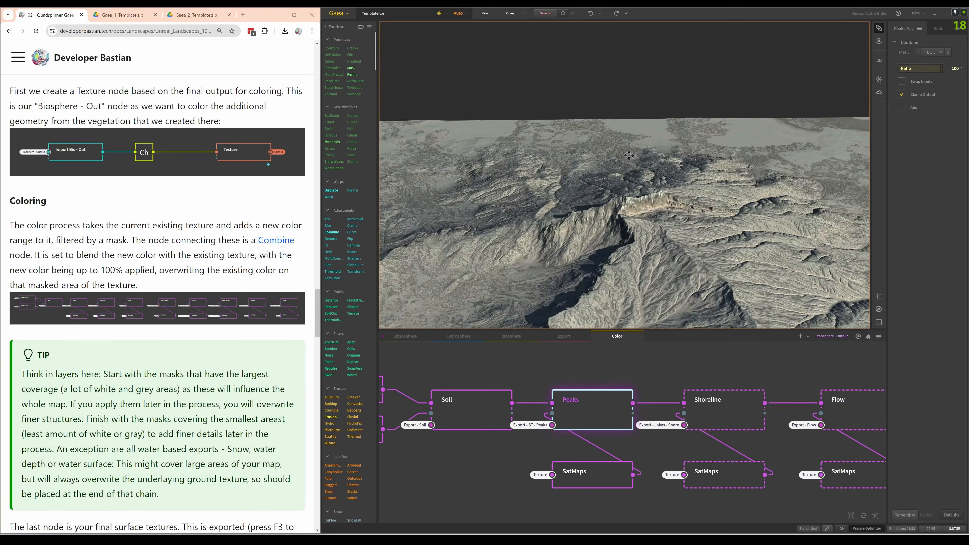
pyautogui.scroll(-4, 613, 176)
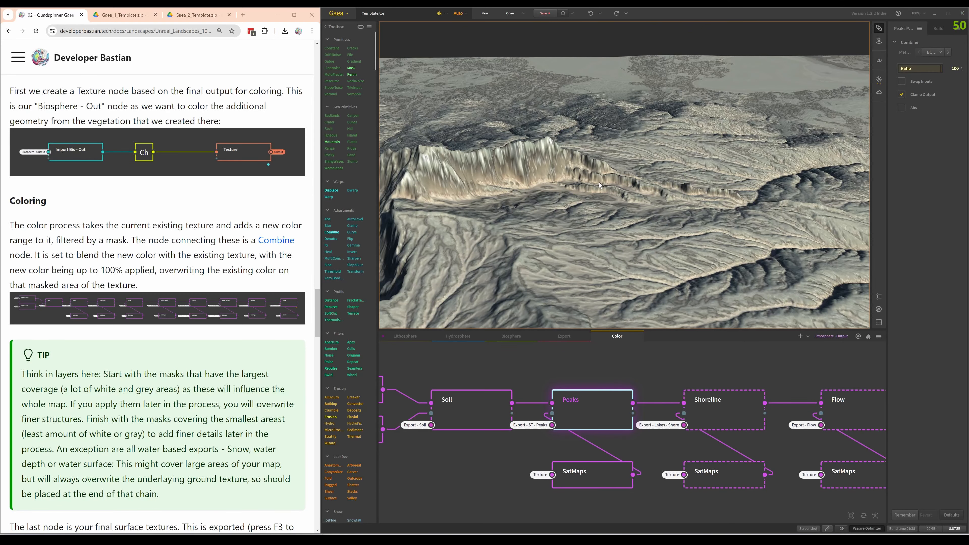
pyautogui.click(477, 411)
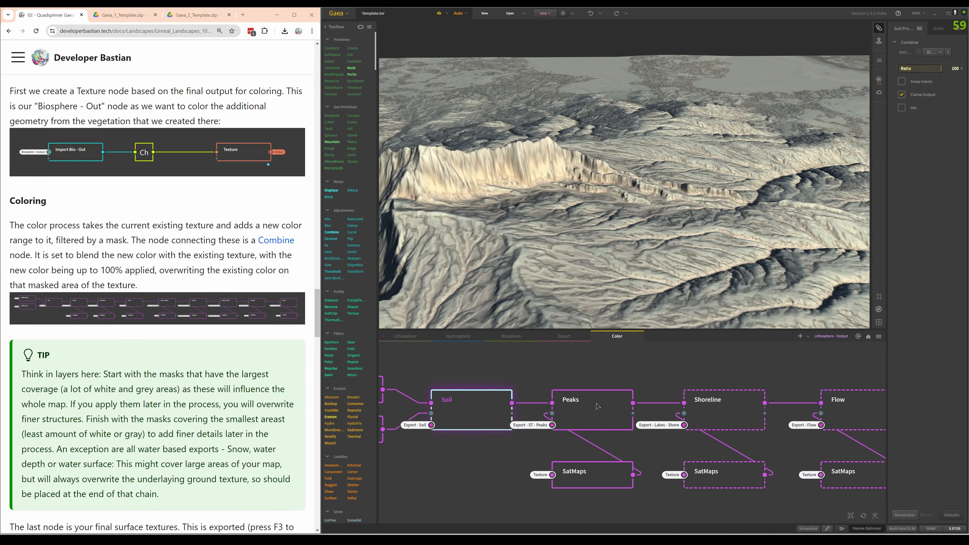
pyautogui.click(570, 410)
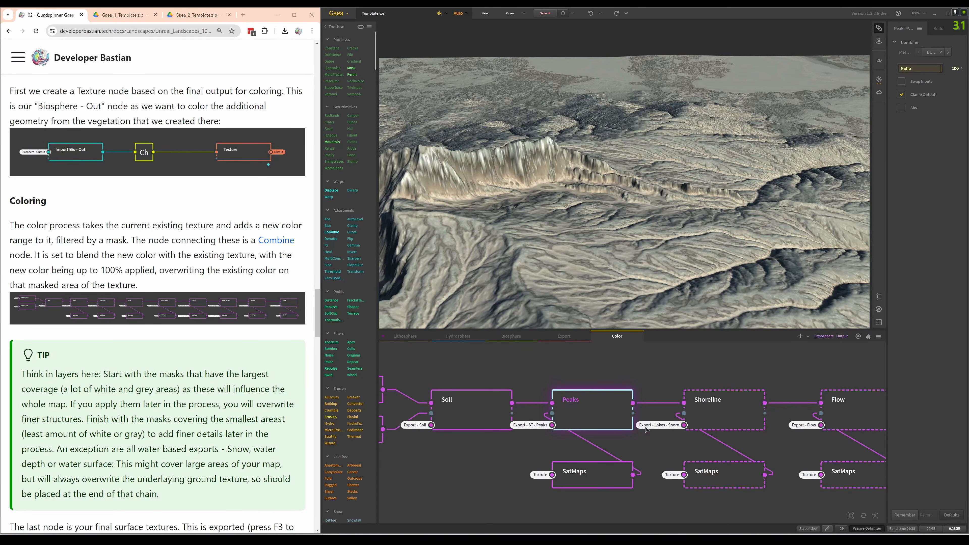
pyautogui.scroll(-5, 611, 303)
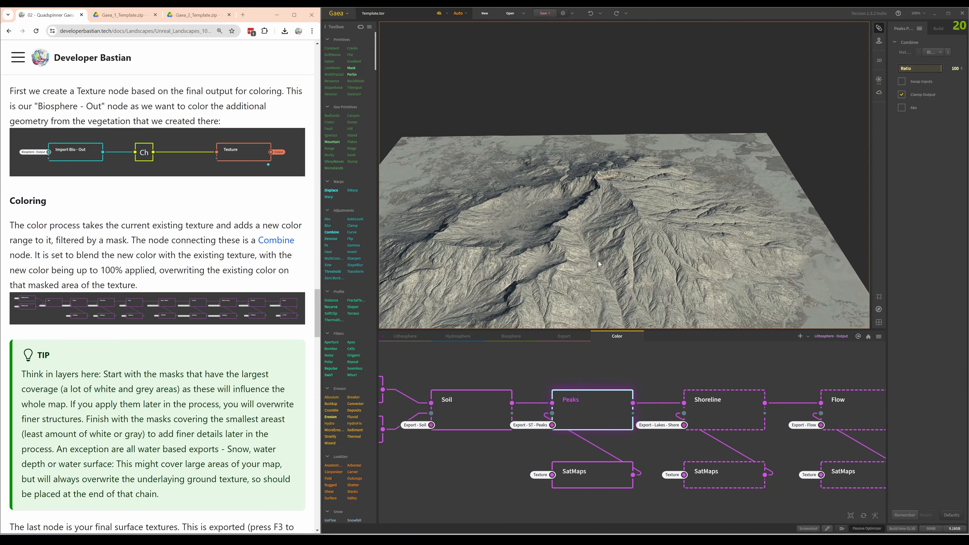
# - Preview the Shoreline node on the whole terrain and compare it with the Peaks node
pyautogui.click(718, 414)
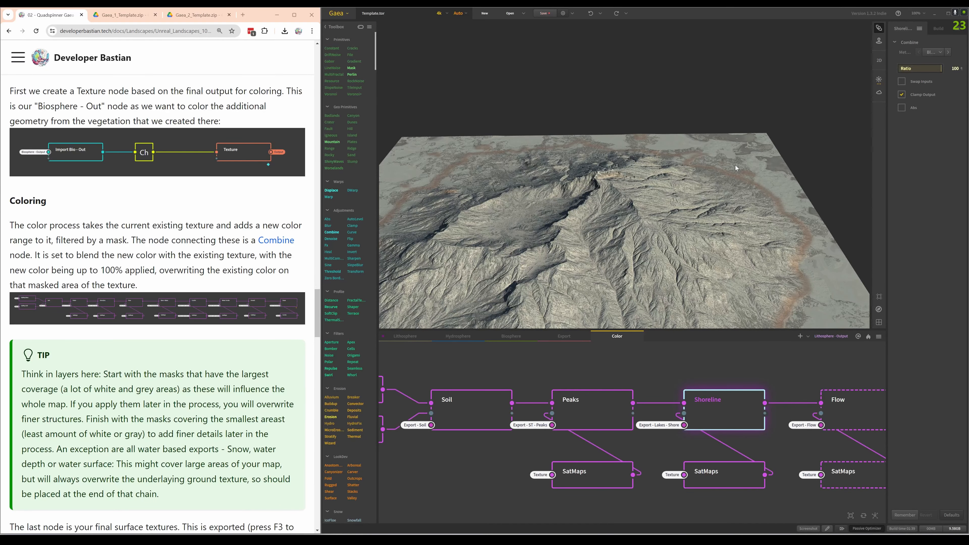
pyautogui.click(610, 416)
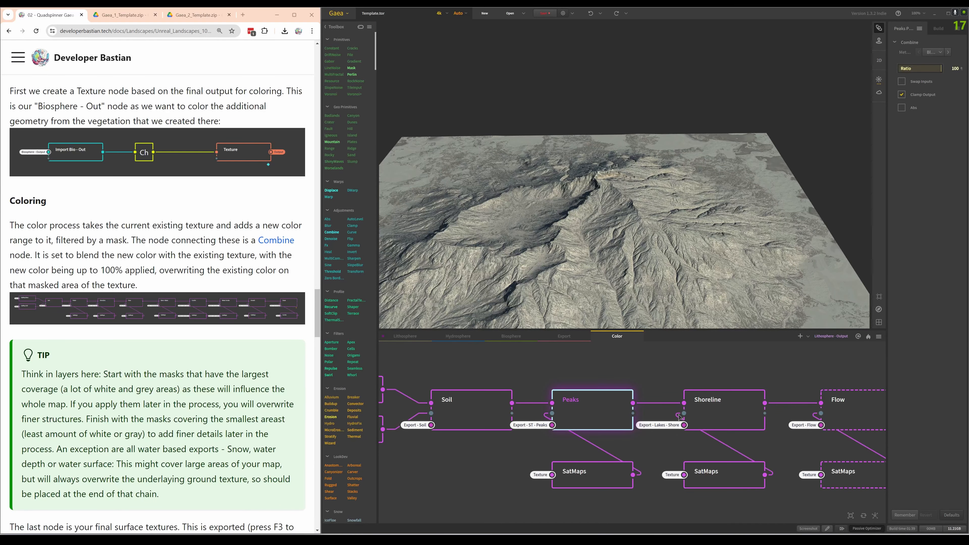
pyautogui.click(736, 414)
# - Preview the Flow node and the Base + Water node on the whole terrain
pyautogui.moveTo(832, 366); pyautogui.dragTo(529, 364)
pyautogui.click(561, 408)
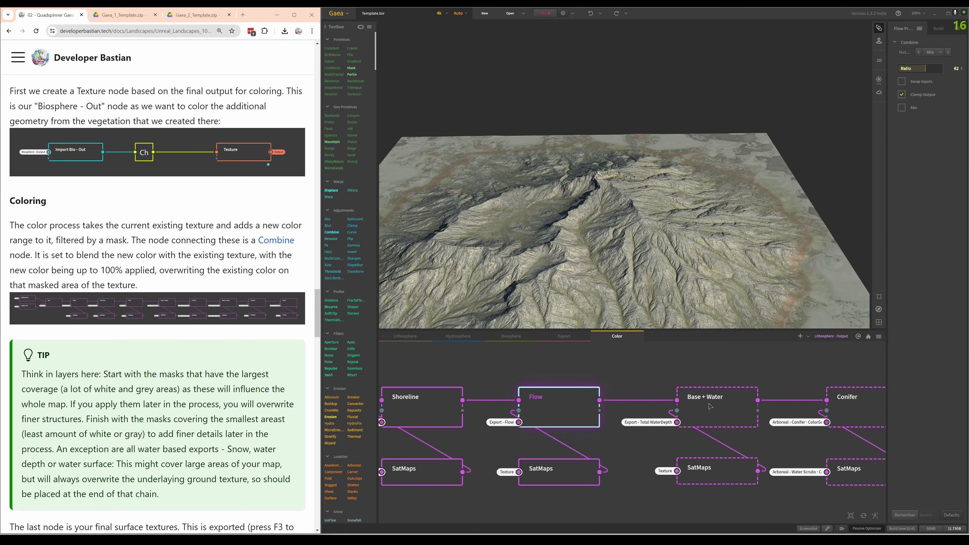
pyautogui.moveTo(729, 362); pyautogui.dragTo(579, 347)
pyautogui.click(564, 397)
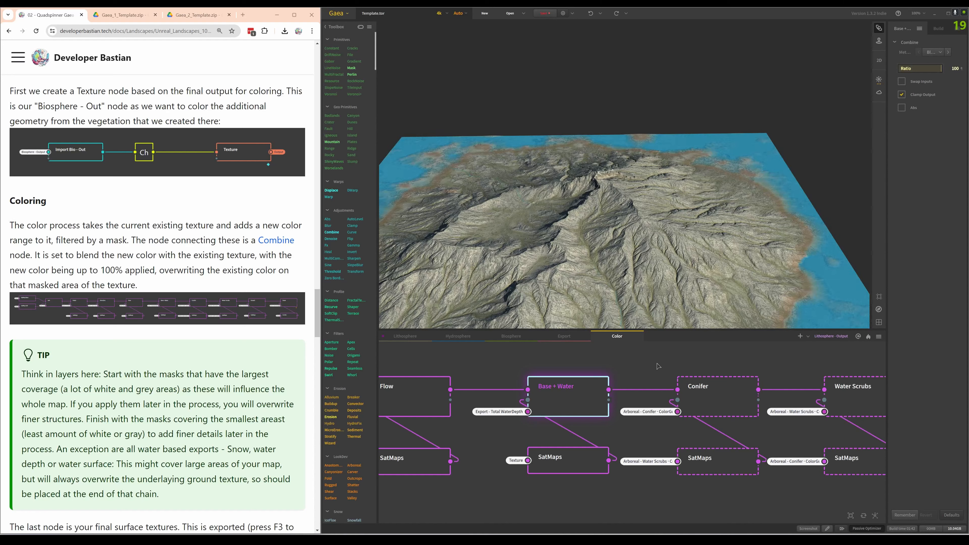
# - Preview the Conifer node and inspect its tree coloring on the lower slopes up close
pyautogui.moveTo(676, 355); pyautogui.dragTo(543, 363)
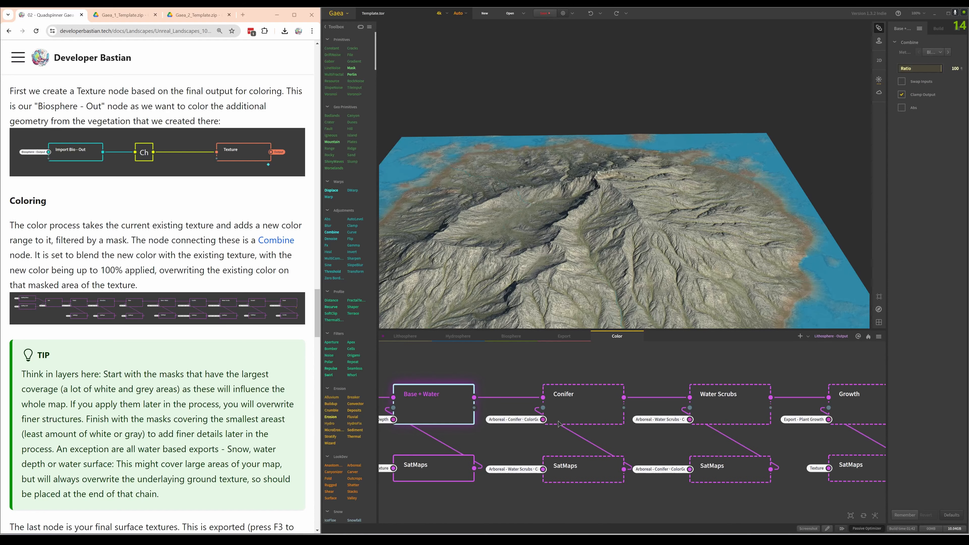
pyautogui.click(590, 418)
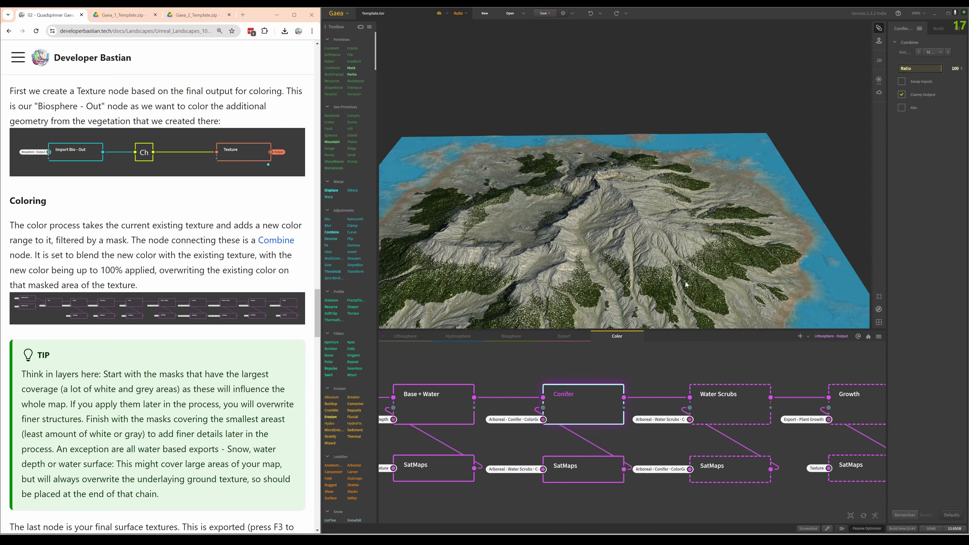
pyautogui.moveTo(685, 281); pyautogui.dragTo(532, 214, button='middle')
pyautogui.scroll(4, 532, 214)
pyautogui.scroll(8, 482, 168)
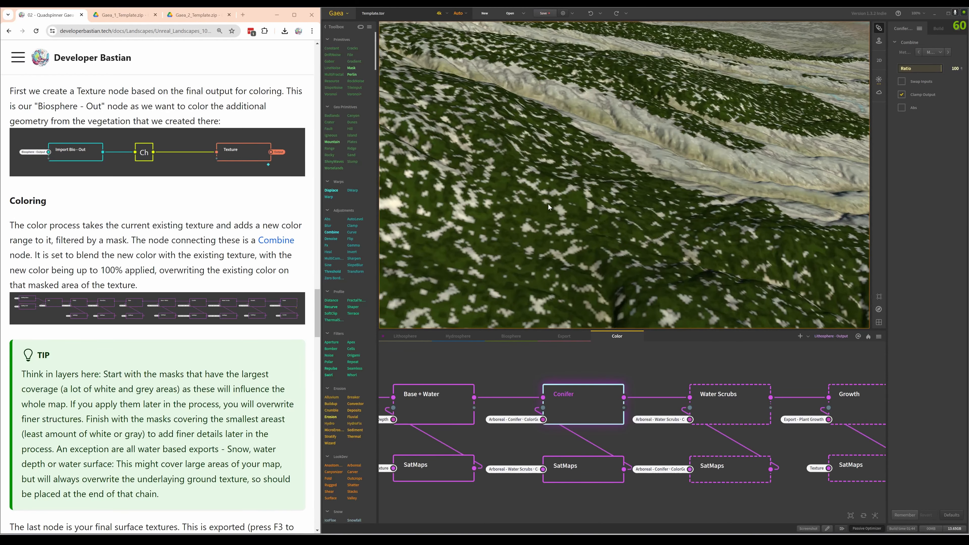
pyautogui.scroll(-10, 548, 204)
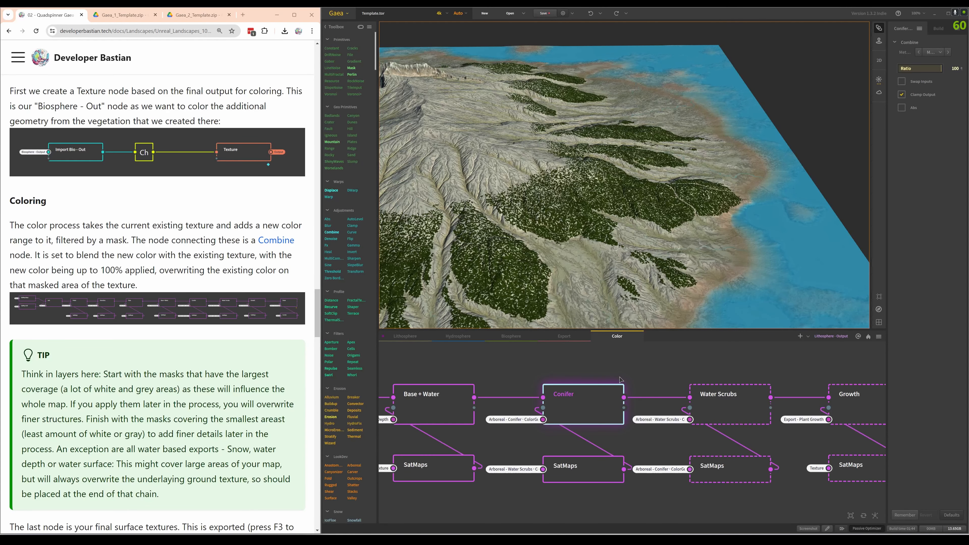
# - Set the Import Bio - Out node as the terrain that the color nodes are previewed on
pyautogui.moveTo(492, 359); pyautogui.dragTo(740, 362, button='middle')
pyautogui.moveTo(472, 374); pyautogui.dragTo(692, 359, button='middle')
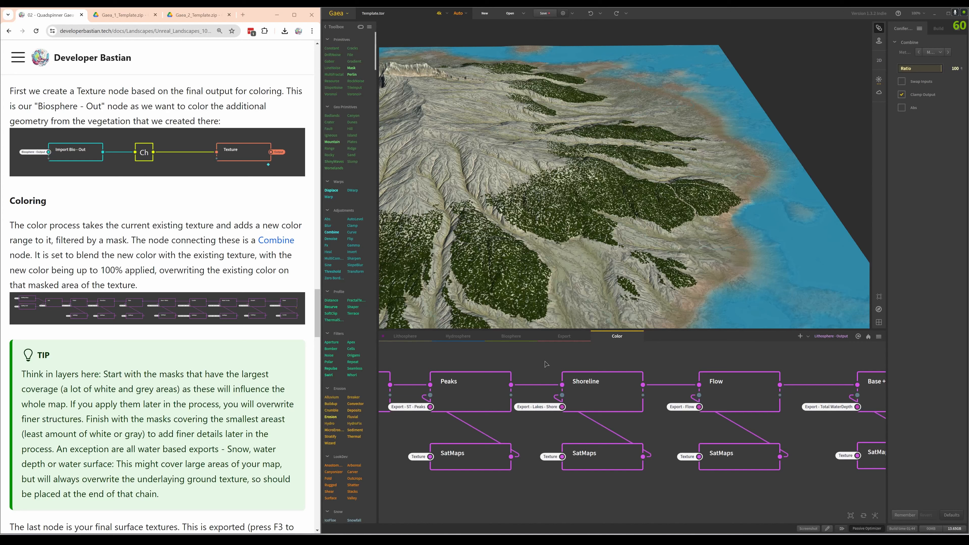
pyautogui.moveTo(545, 363); pyautogui.dragTo(737, 359, button='middle')
pyautogui.moveTo(427, 392); pyautogui.dragTo(494, 393, button='middle')
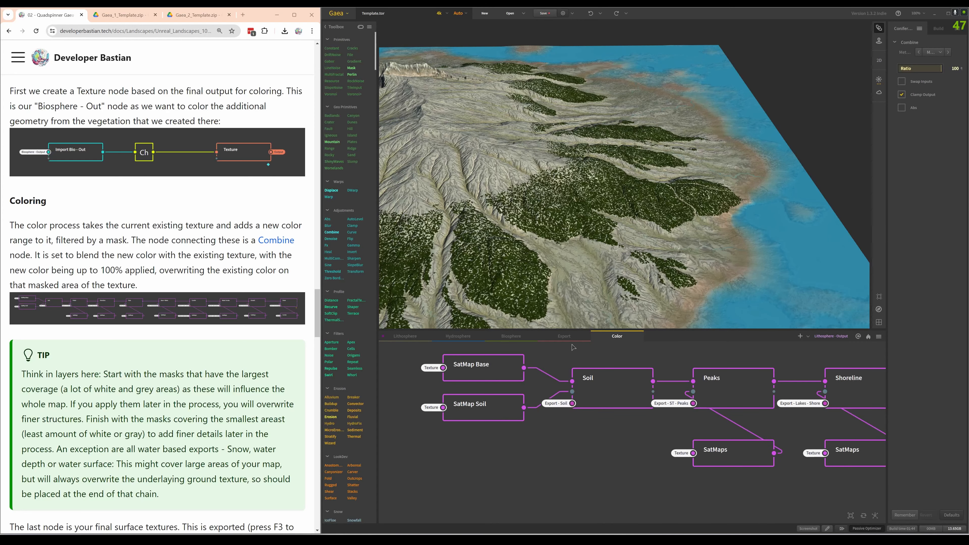
pyautogui.moveTo(411, 391); pyautogui.dragTo(555, 471, button='middle')
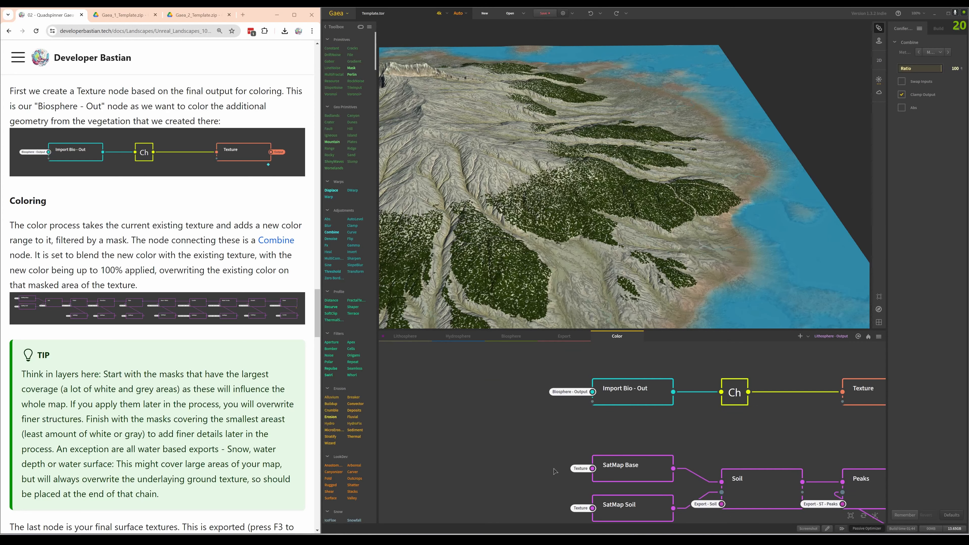
pyautogui.click(624, 393)
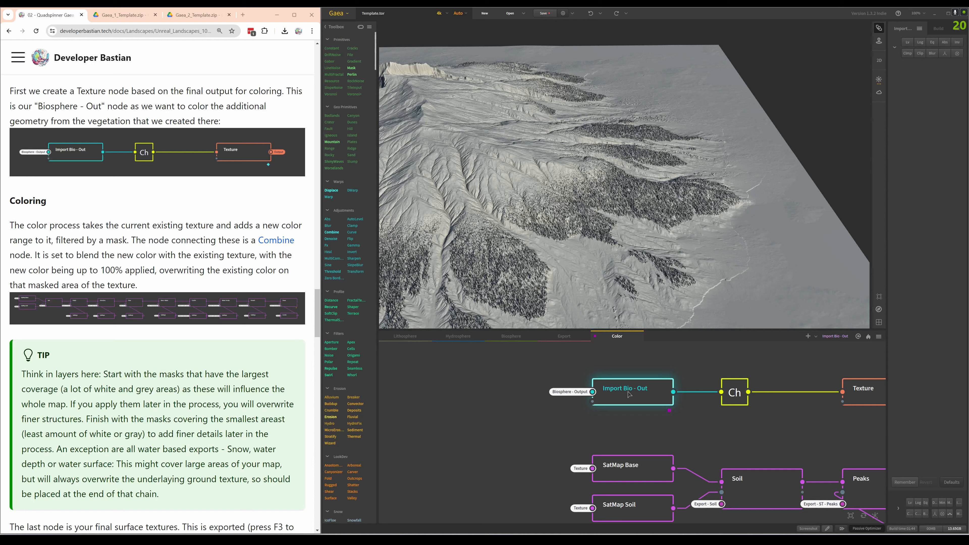
# - Preview the Conifer node on the Import Bio - Out geometry and inspect the individual trees
pyautogui.hscroll(10, 545, 397)
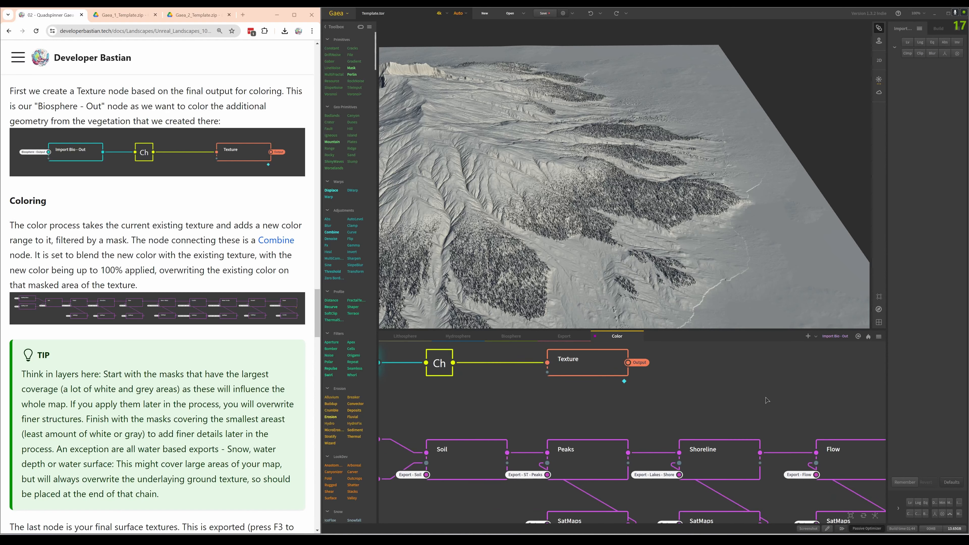
pyautogui.click(608, 437)
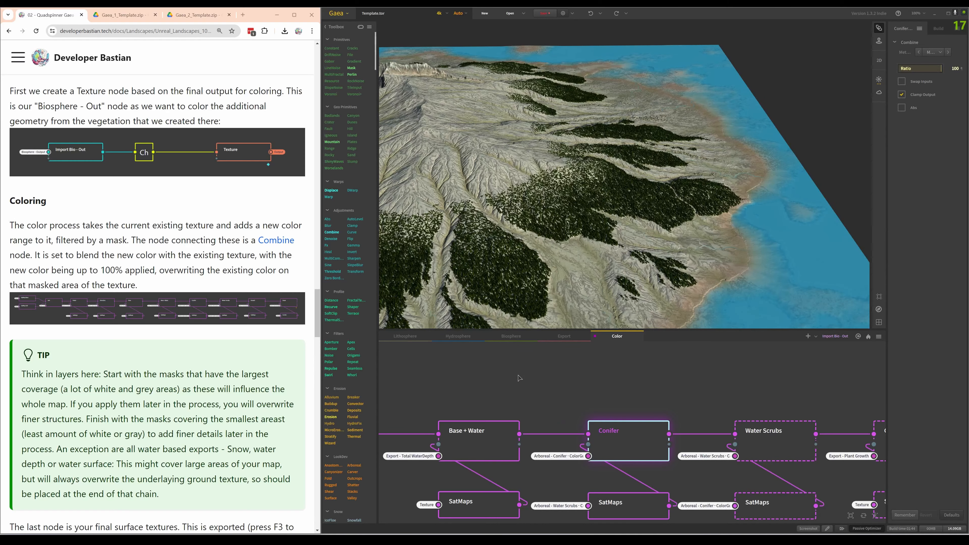
pyautogui.scroll(10, 512, 263)
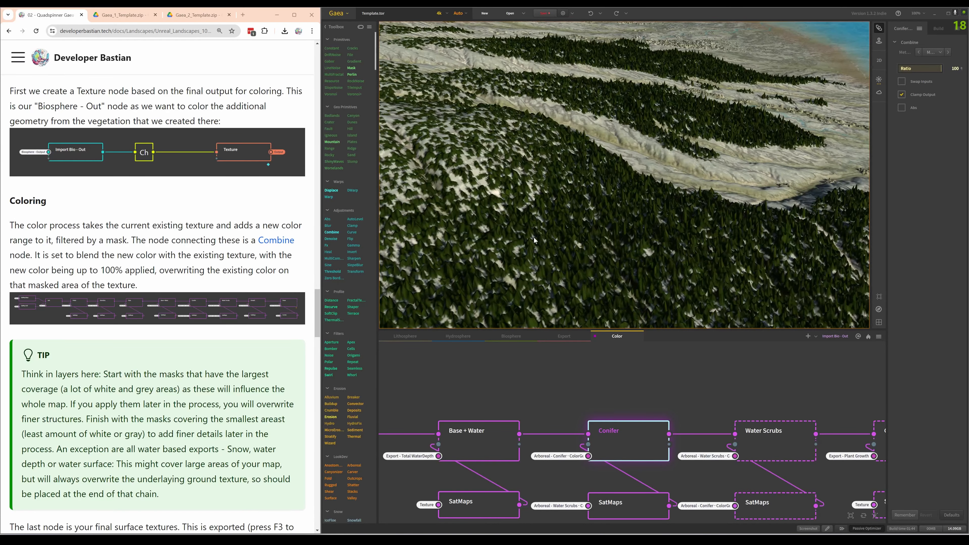
pyautogui.scroll(-10, 533, 239)
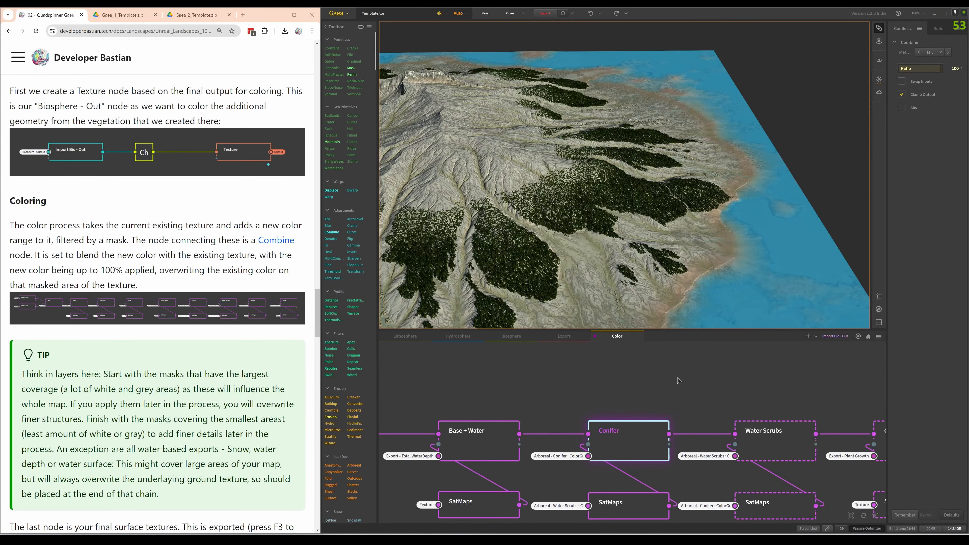
# - Preview the Water Scrubs node of the Color graph and inspect its coloring on the mountain slopes
pyautogui.moveTo(677, 382); pyautogui.dragTo(451, 363, button='middle')
pyautogui.click(549, 420)
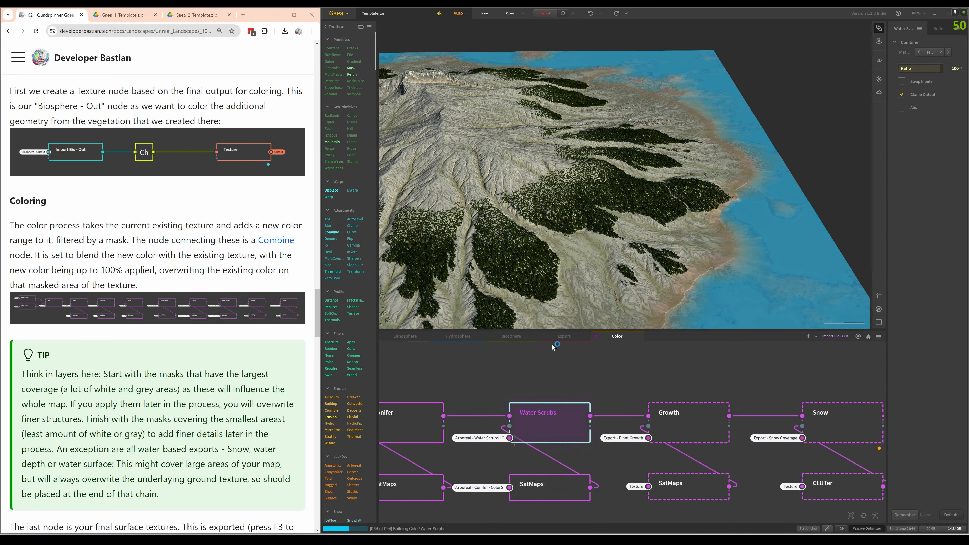
pyautogui.moveTo(541, 218); pyautogui.dragTo(626, 234)
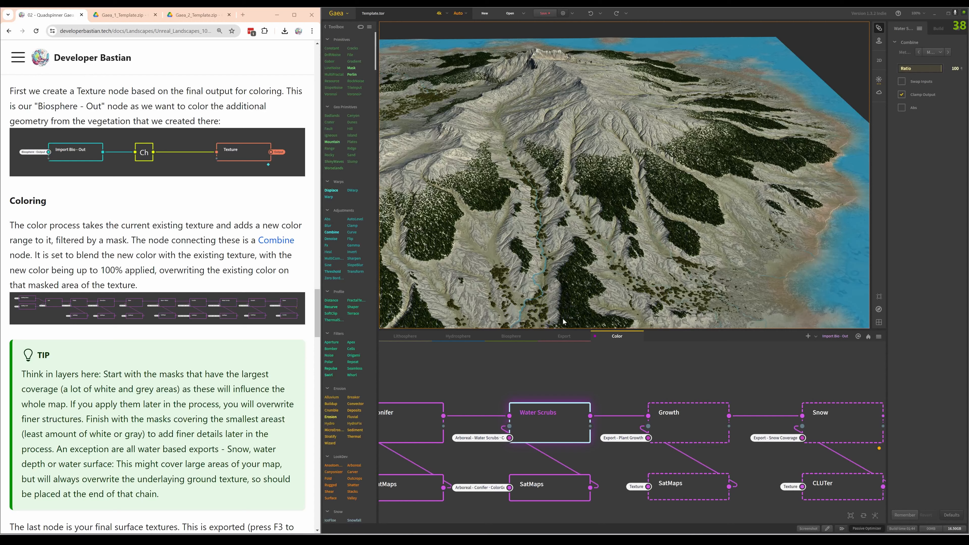
# - Preview the Growth node and the Snow node at the end of the color chain on the mountain
pyautogui.click(699, 417)
pyautogui.moveTo(840, 431); pyautogui.dragTo(629, 419, button='middle')
pyautogui.click(629, 418)
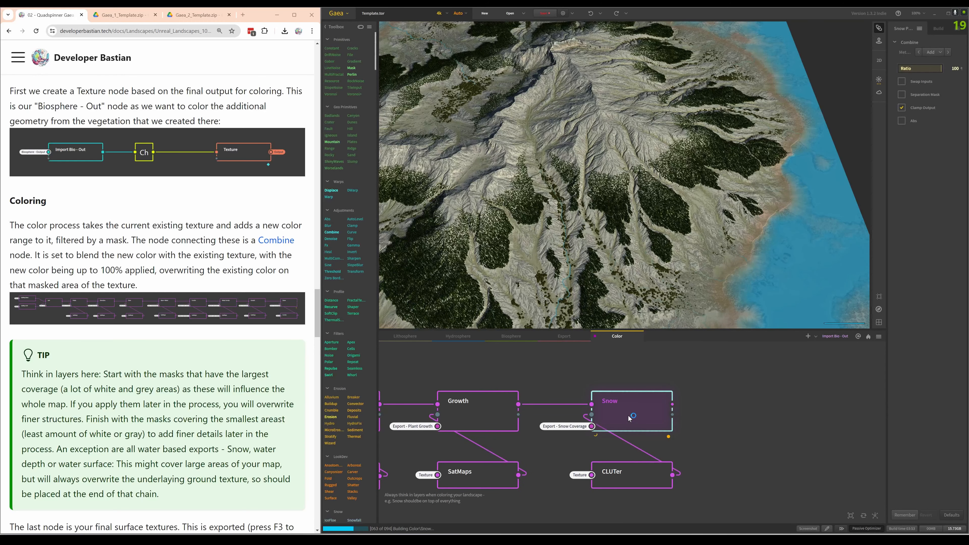
pyautogui.moveTo(559, 219); pyautogui.dragTo(645, 252, button='middle')
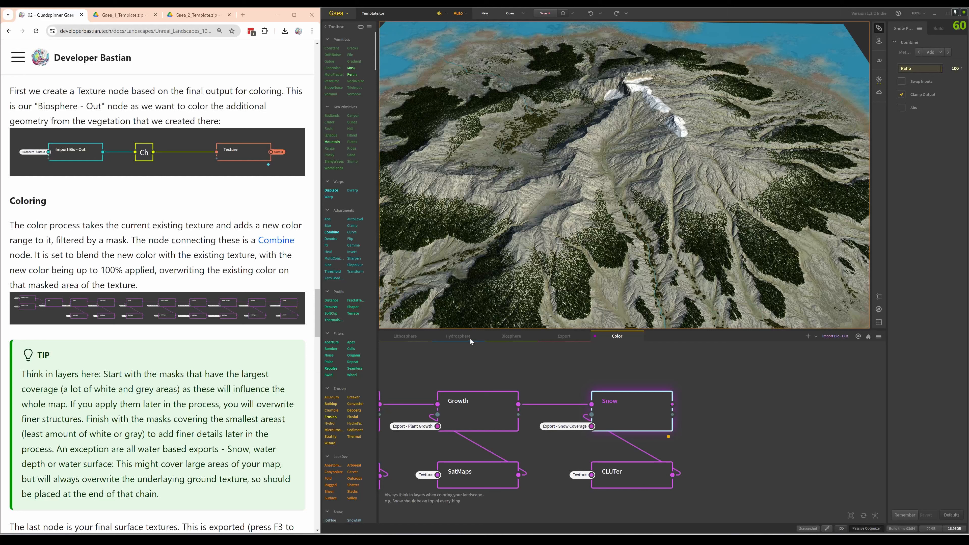
# - In the Lithosphere graph, set the Mountain node's height to 89 and give it the new seed 89988
pyautogui.click(405, 336)
pyautogui.click(473, 414)
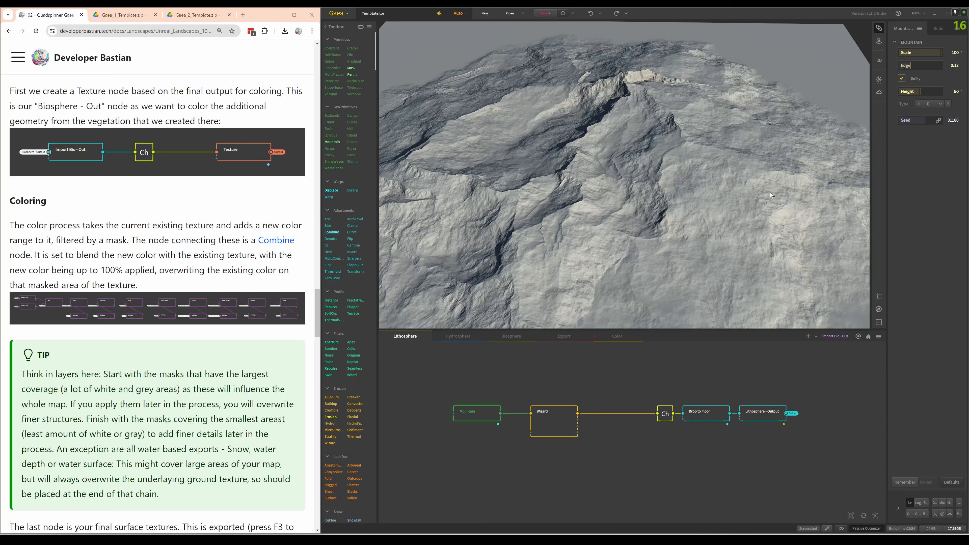
pyautogui.moveTo(696, 161); pyautogui.dragTo(689, 195)
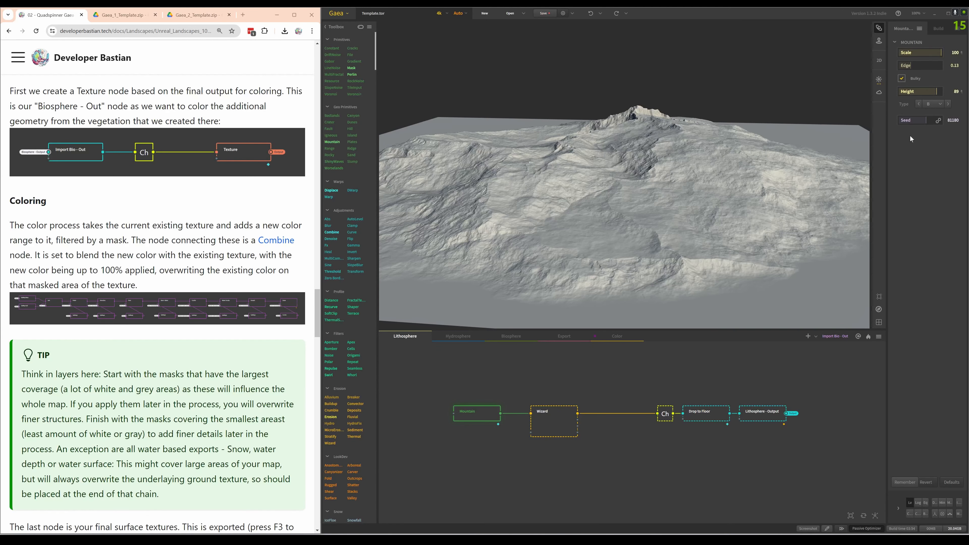
pyautogui.click(928, 119)
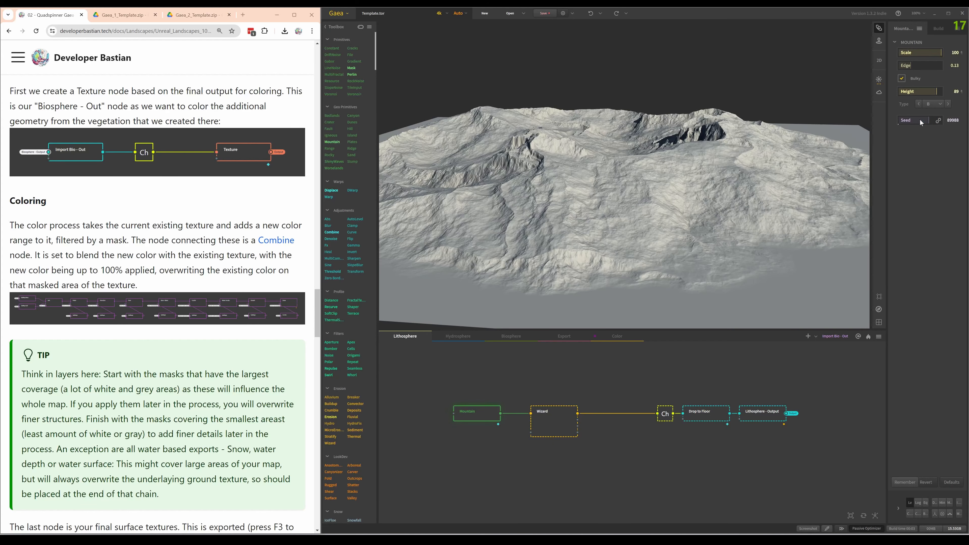
pyautogui.moveTo(692, 191); pyautogui.dragTo(694, 149)
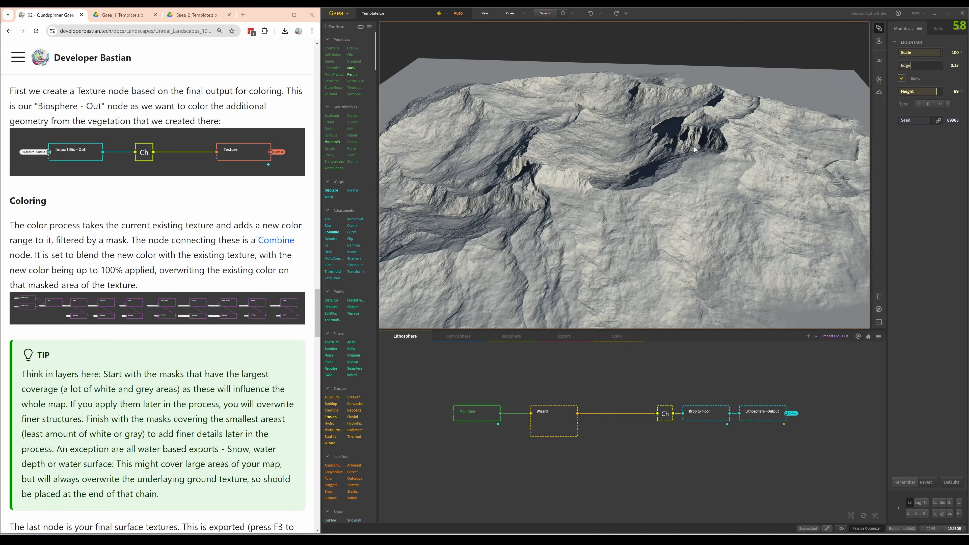
# - Preview the Color graph's Snow node on the reshaped mountain and inspect the trees, valley and snowy peaks
pyautogui.click(617, 336)
pyautogui.click(632, 414)
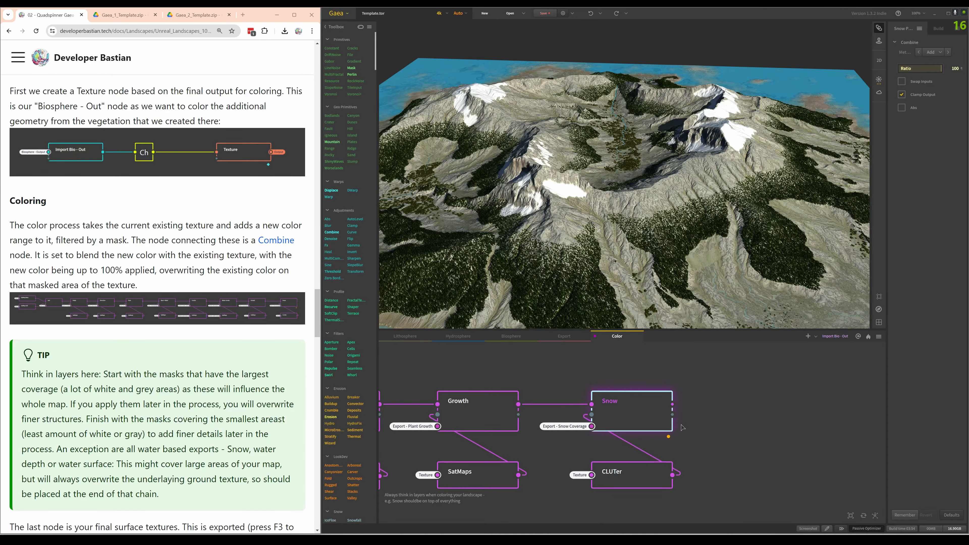
pyautogui.moveTo(687, 213); pyautogui.dragTo(568, 220)
pyautogui.scroll(8, 569, 218)
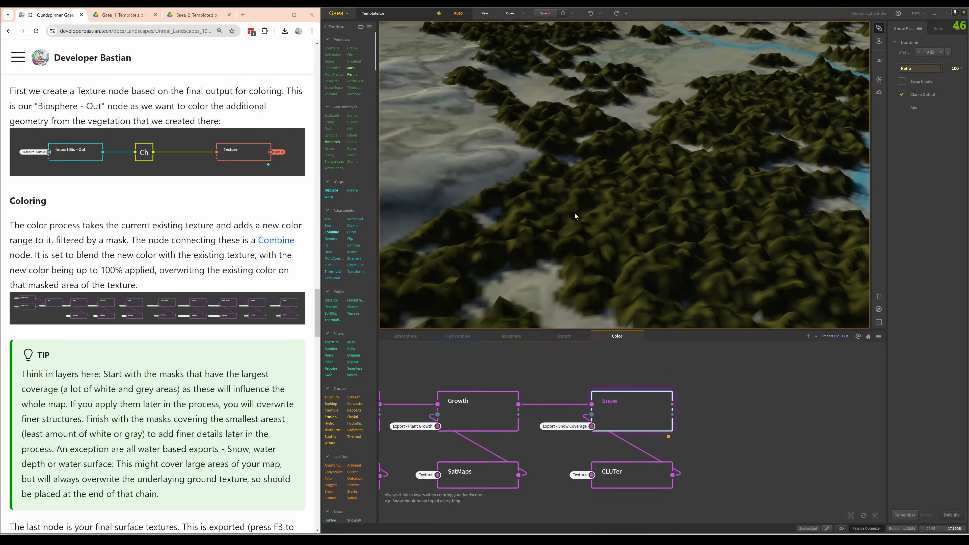
pyautogui.scroll(-10, 612, 208)
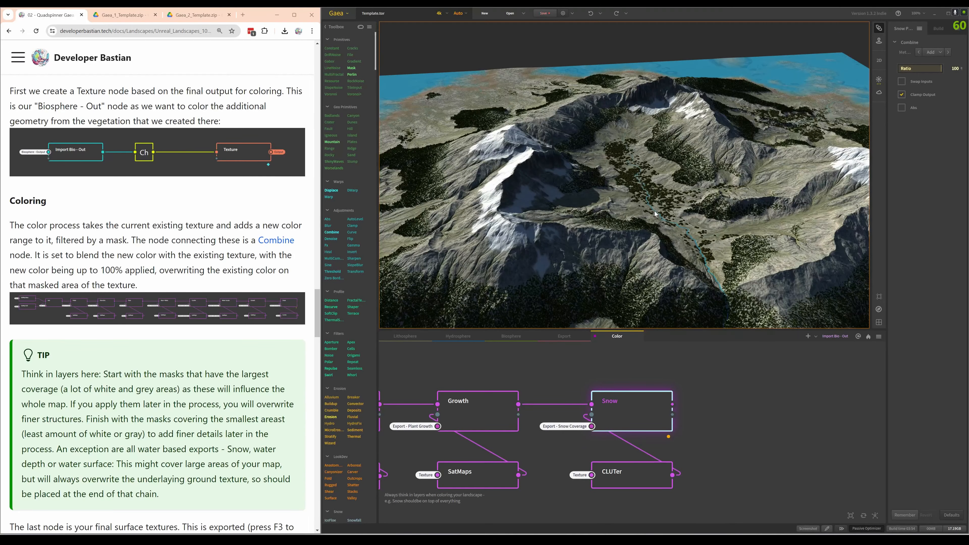
pyautogui.moveTo(651, 227); pyautogui.dragTo(510, 213)
pyautogui.scroll(-5, 510, 213)
pyautogui.scroll(4, 513, 212)
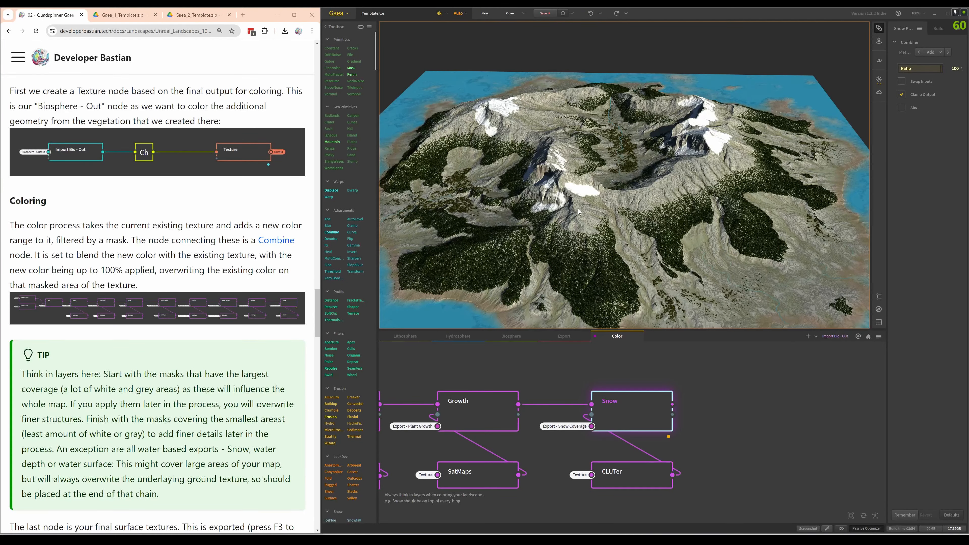
pyautogui.moveTo(600, 212); pyautogui.dragTo(606, 228)
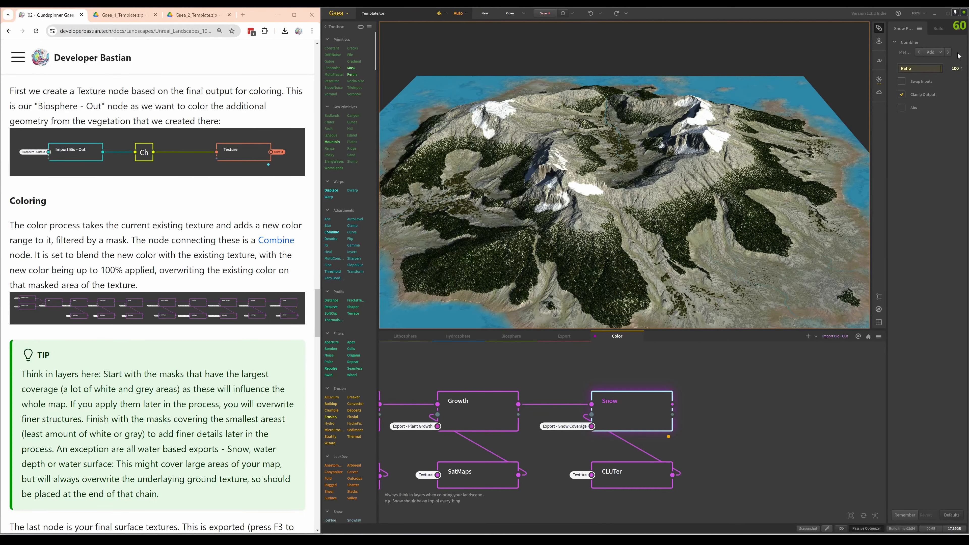
# - Start the build at resolution 8129, decline continuing above the edition limit, and set the build resolution to 1009
pyautogui.click(937, 31)
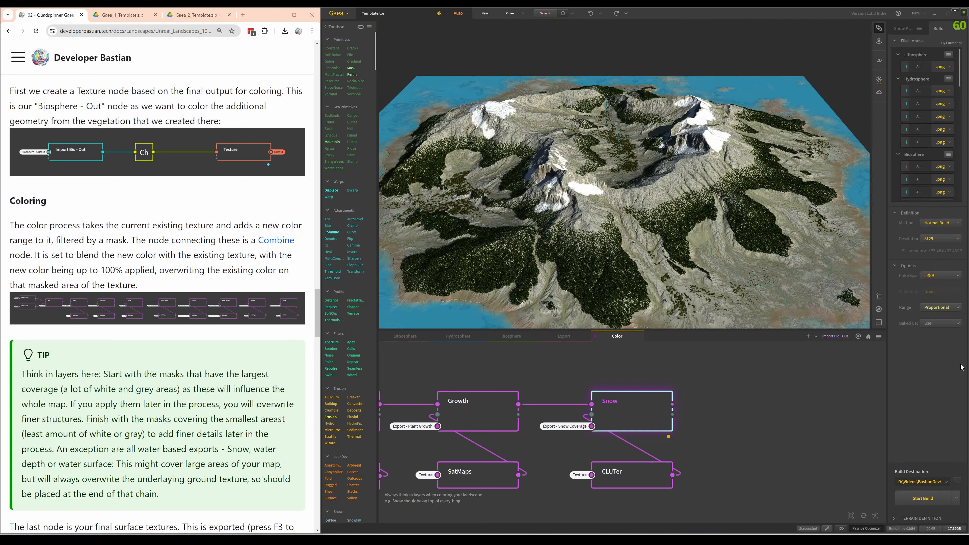
pyautogui.click(917, 498)
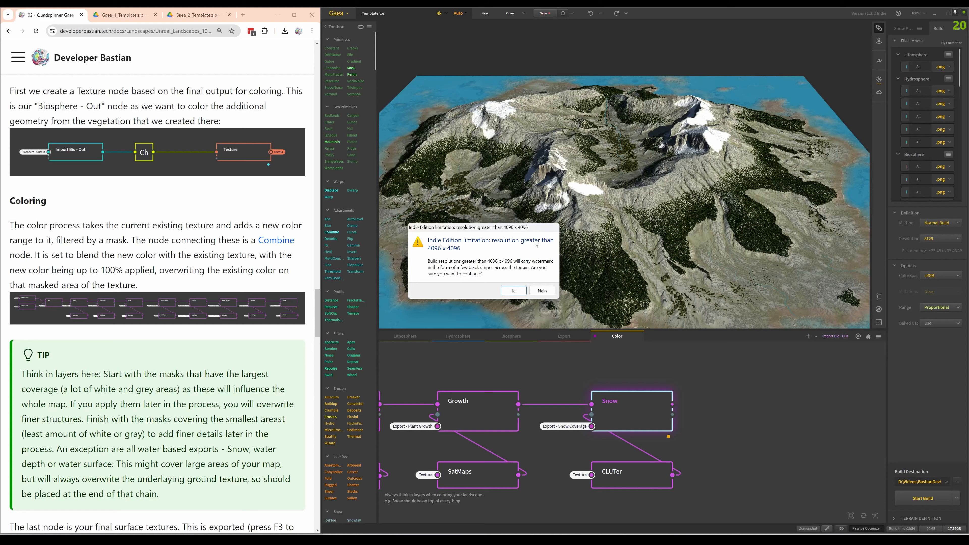
pyautogui.click(540, 293)
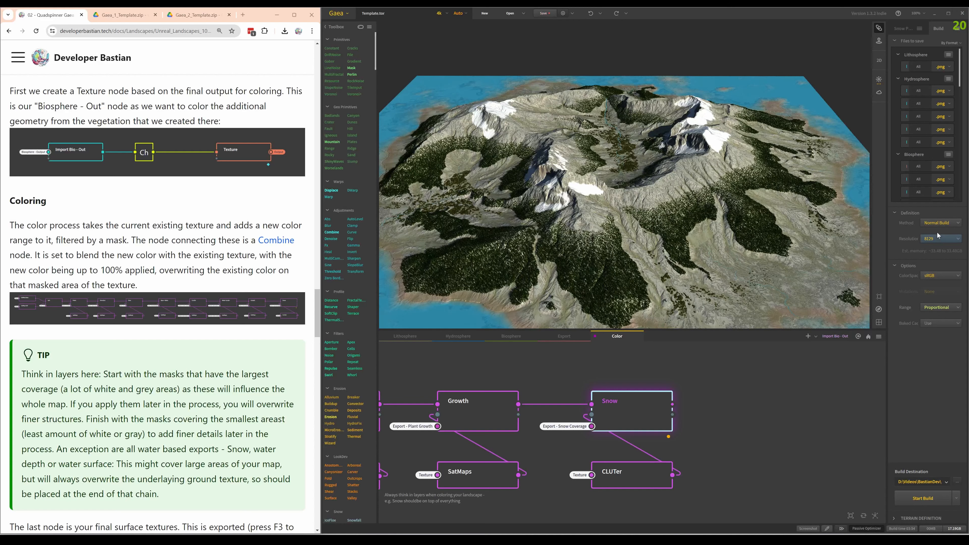
pyautogui.click(940, 240)
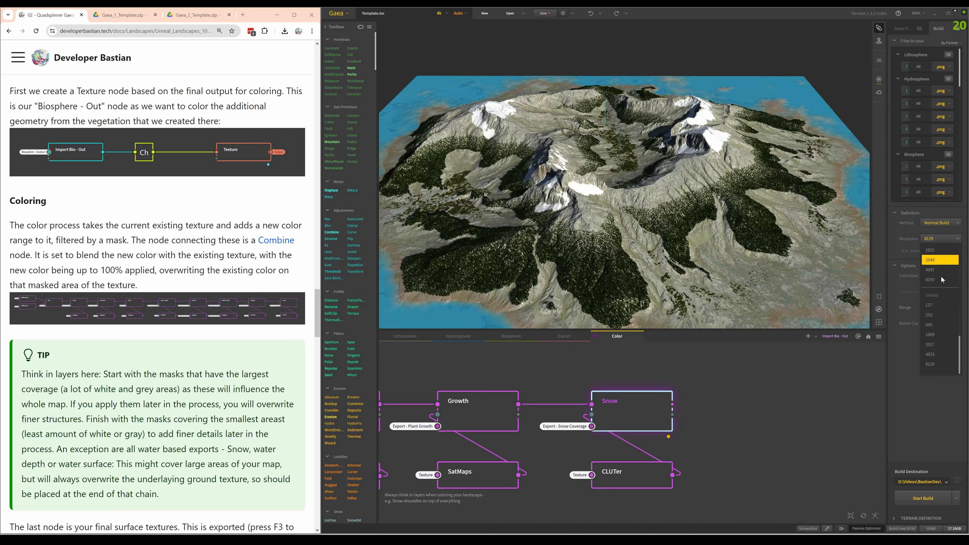
pyautogui.click(937, 336)
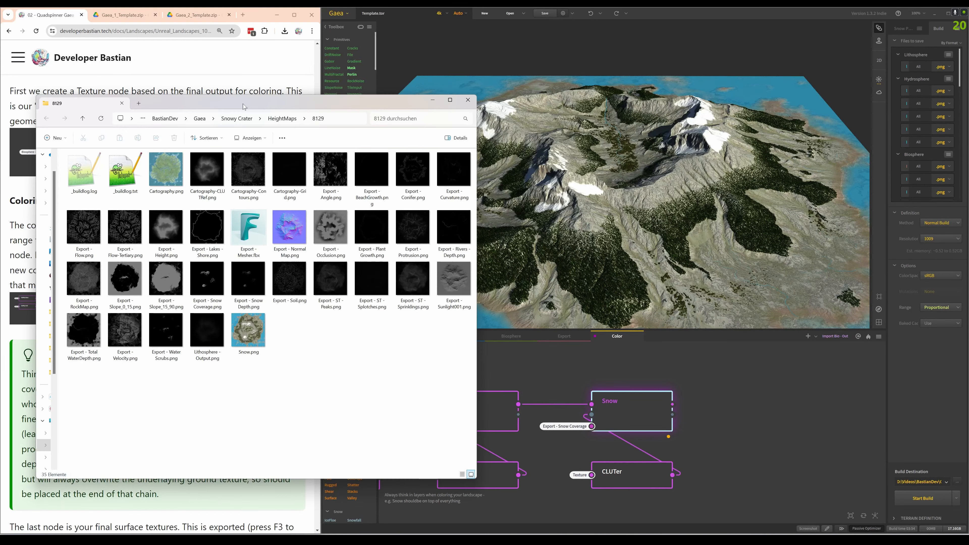
# - Maximize the File Explorer window of the 8129 build folder and enlarge its file thumbnails
pyautogui.moveTo(241, 103); pyautogui.dragTo(474, 74)
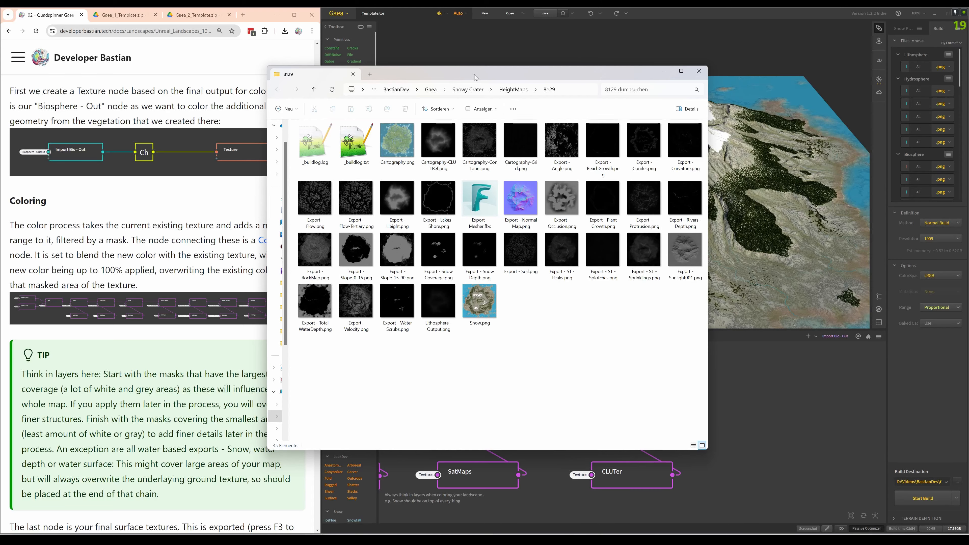
pyautogui.doubleClick(474, 74)
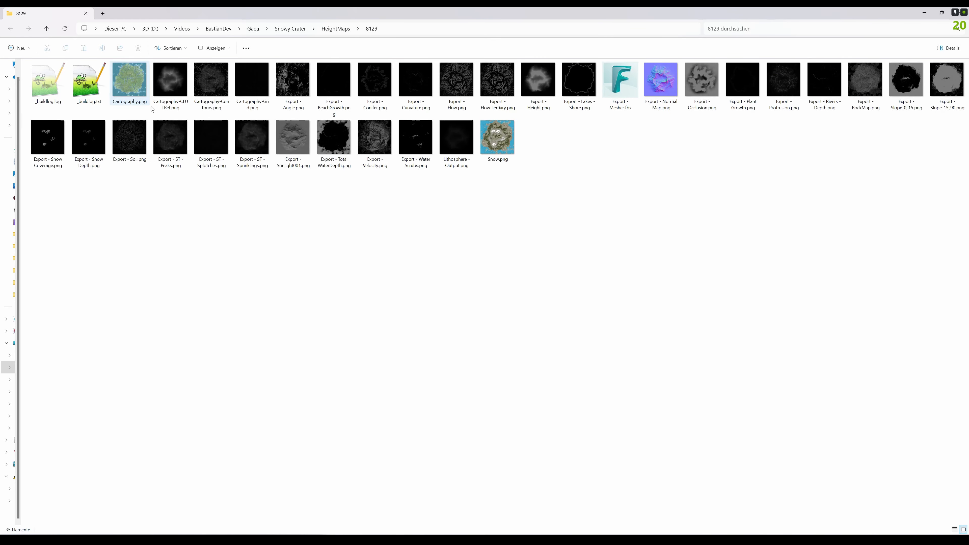
pyautogui.keyDown('ctrl'); pyautogui.scroll(2, 206, 208); pyautogui.keyUp('ctrl')
pyautogui.keyDown('ctrl'); pyautogui.scroll(1, 273, 201); pyautogui.keyUp('ctrl')
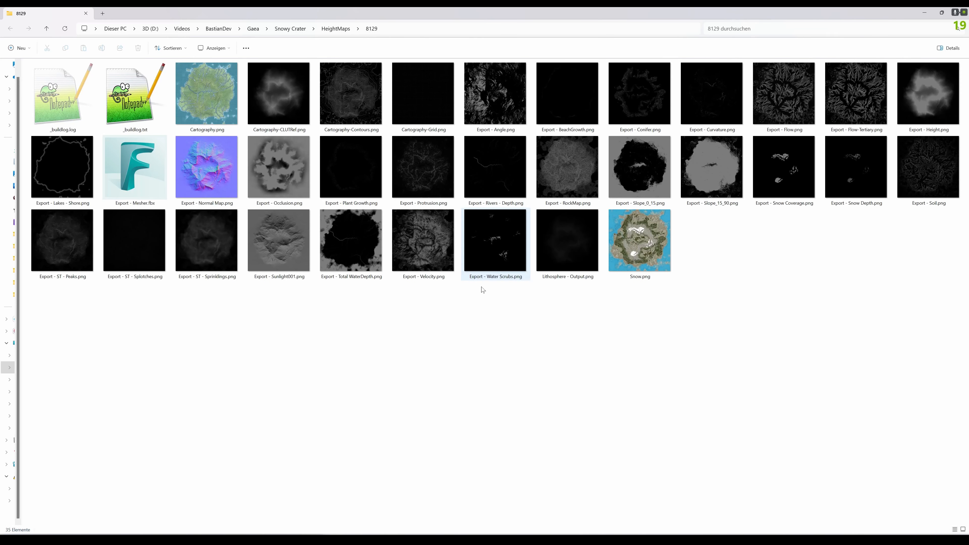
# - Inspect the exported map Cartography.png and the terrain mesh Export - Mesher.fbx in their viewers, closing each one
pyautogui.doubleClick(217, 91)
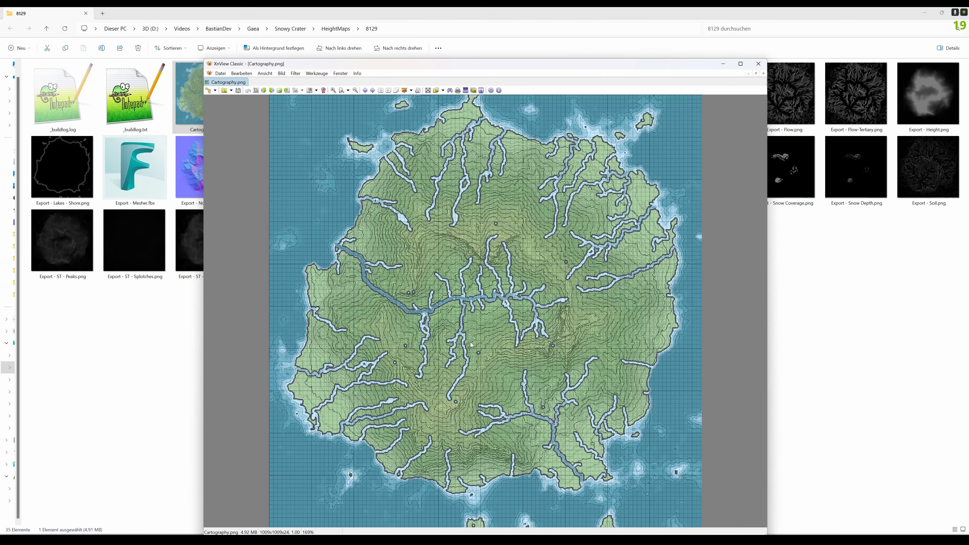
pyautogui.click(758, 63)
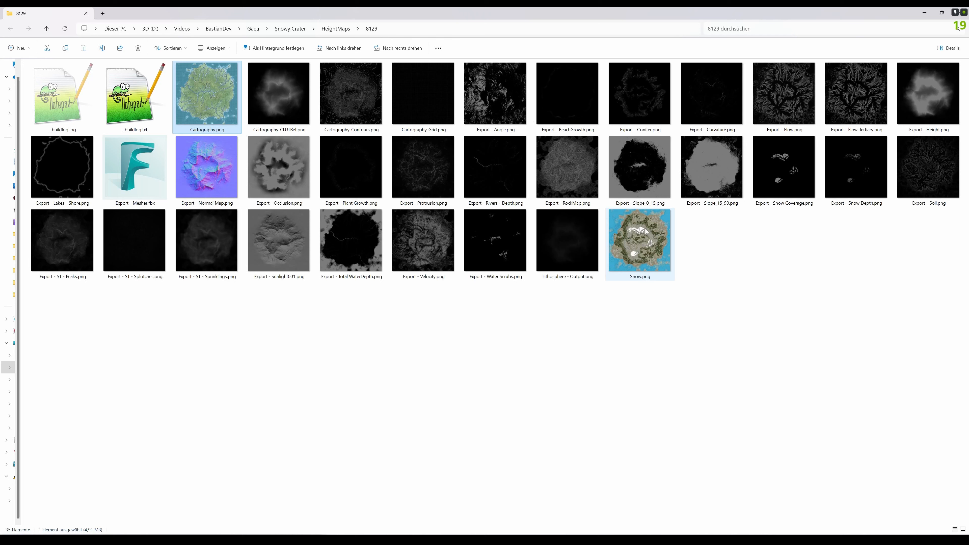
pyautogui.doubleClick(141, 159)
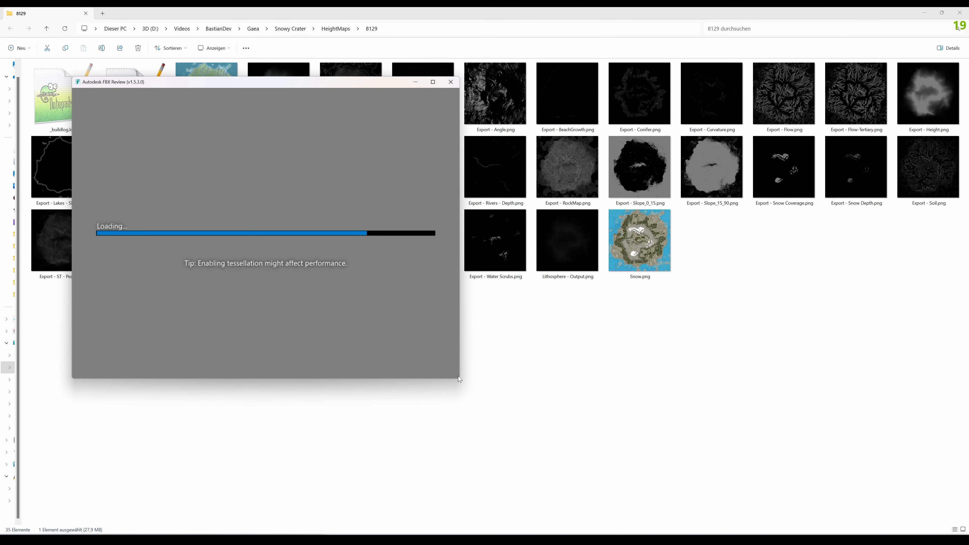
pyautogui.moveTo(327, 170); pyautogui.dragTo(333, 230)
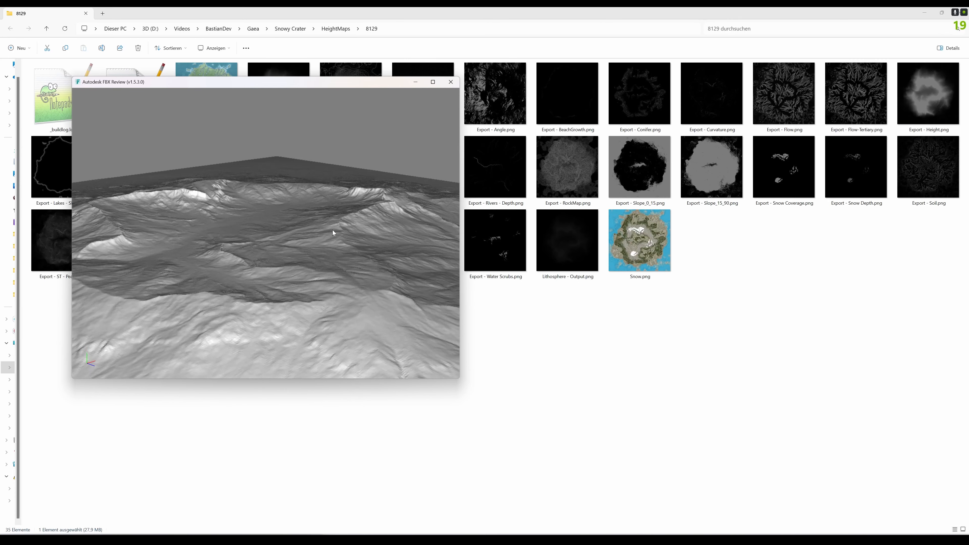
pyautogui.click(450, 83)
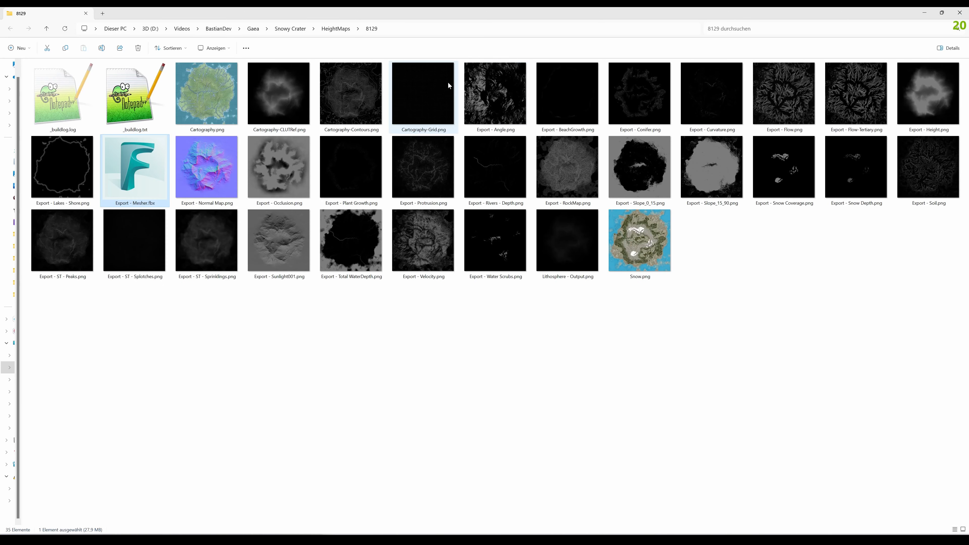
# - View the exported images Snow.png, Cartography-Contours.png, Export - Angle.png and Export - Flow-Tertiary.png one after another, closing each
pyautogui.doubleClick(639, 240)
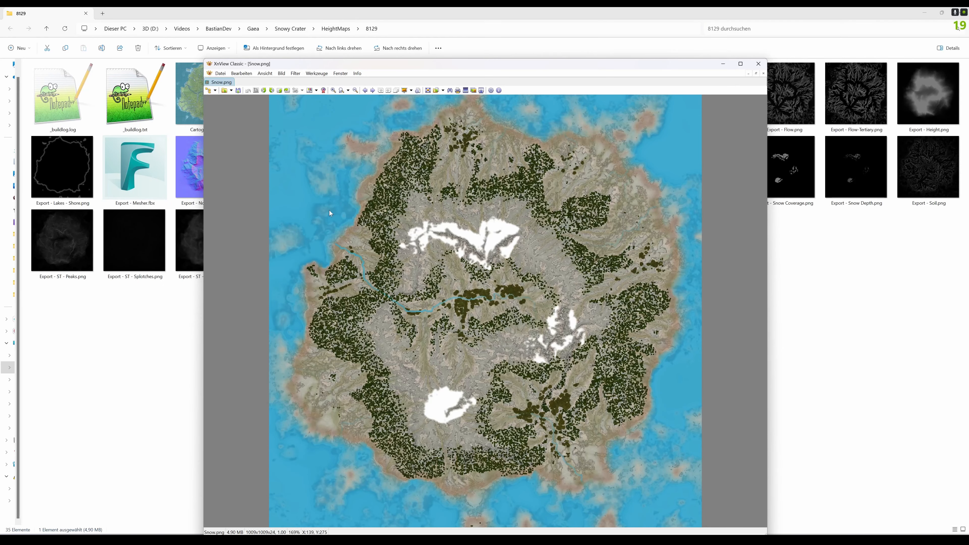
pyautogui.click(759, 63)
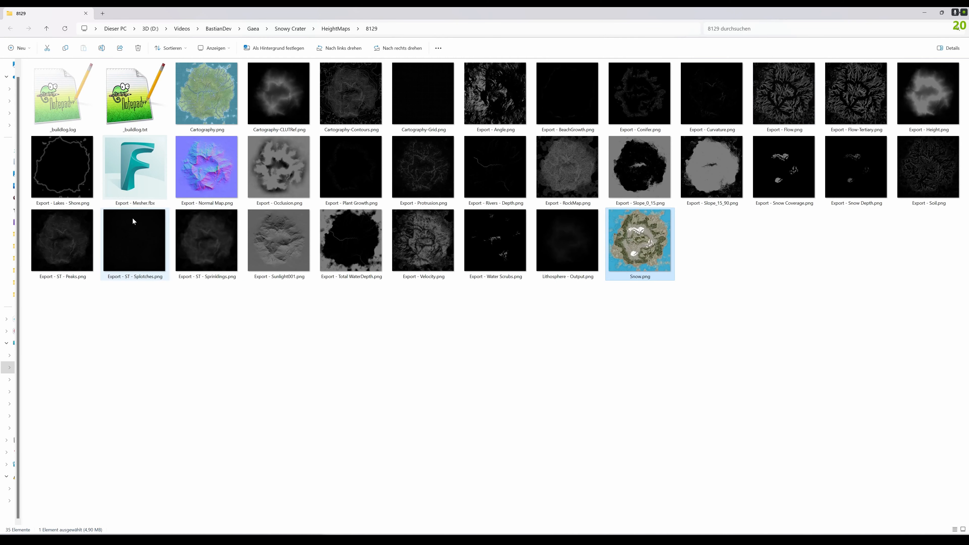
pyautogui.doubleClick(359, 95)
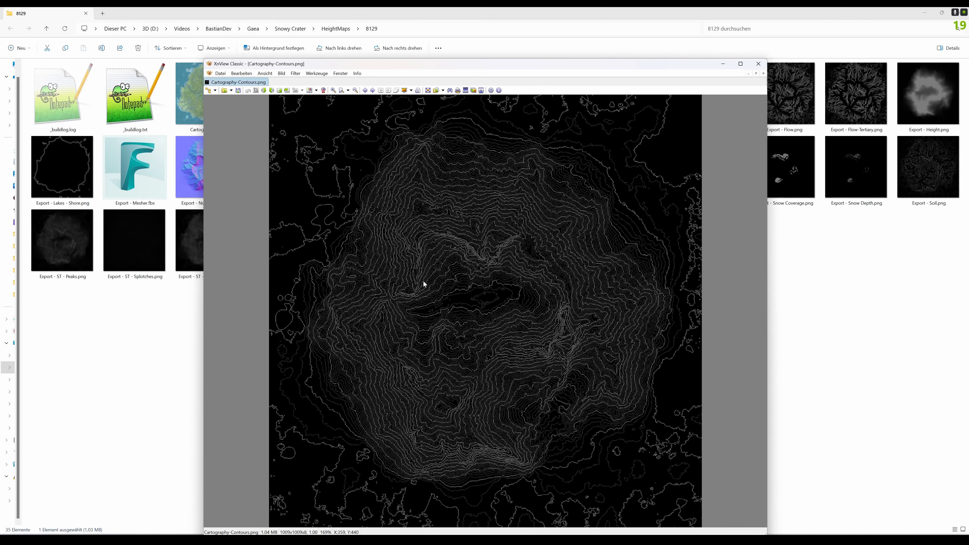
pyautogui.click(758, 64)
pyautogui.doubleClick(498, 86)
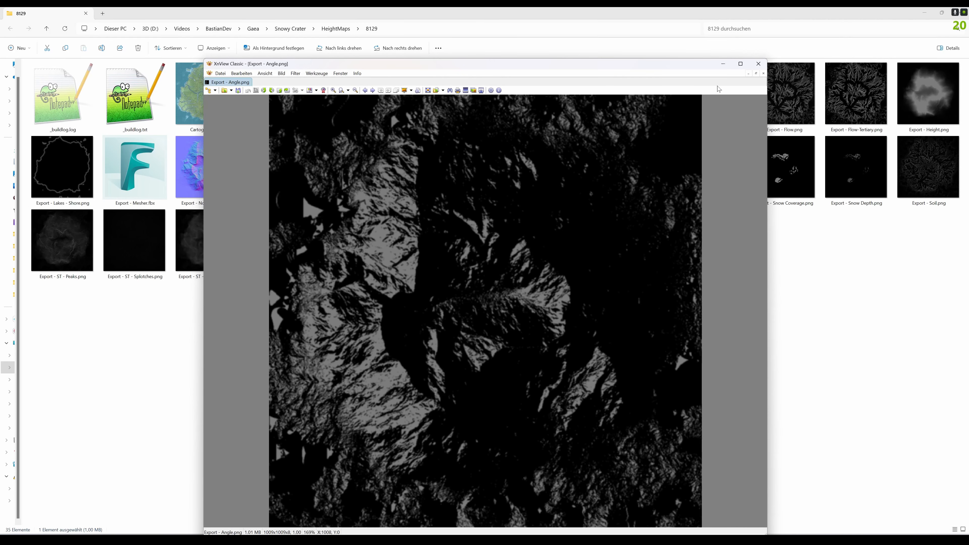
pyautogui.click(758, 64)
pyautogui.doubleClick(863, 86)
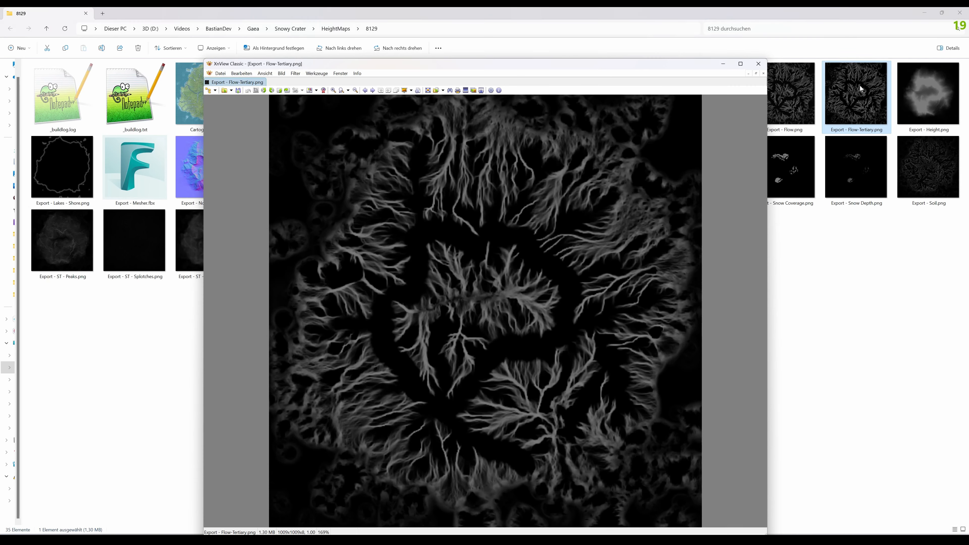
pyautogui.click(759, 64)
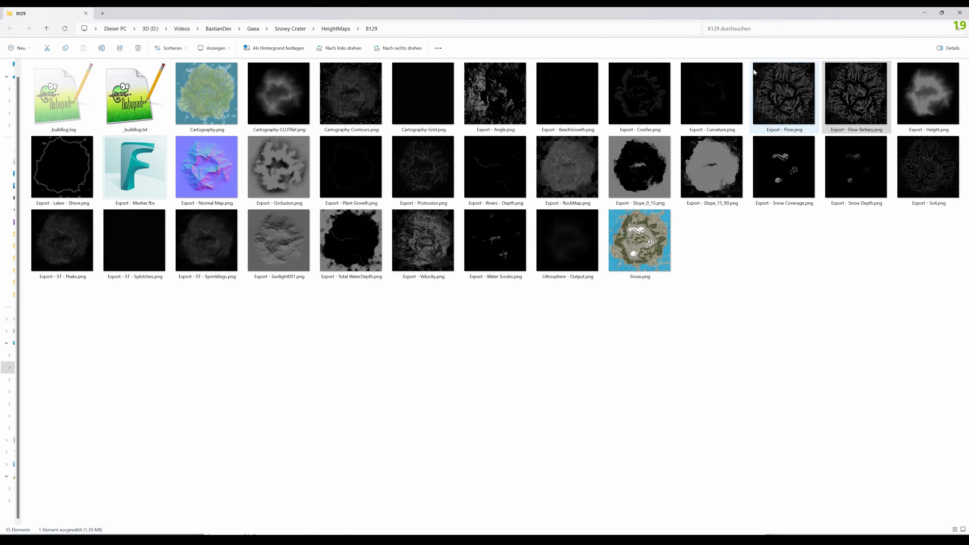